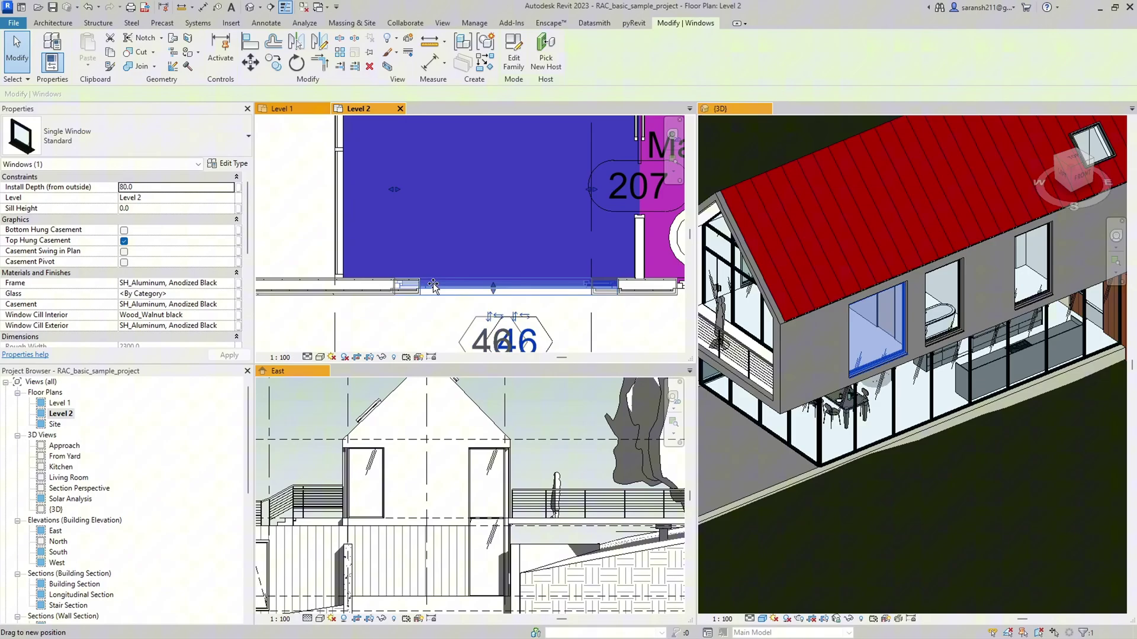
# - Slide the Master Bedroom's exterior window along its host wall toward the Master Bath in the Level 2 plan
pyautogui.scroll(-5, 328, 285)
pyautogui.scroll(5, 558, 241)
pyautogui.click(559, 241)
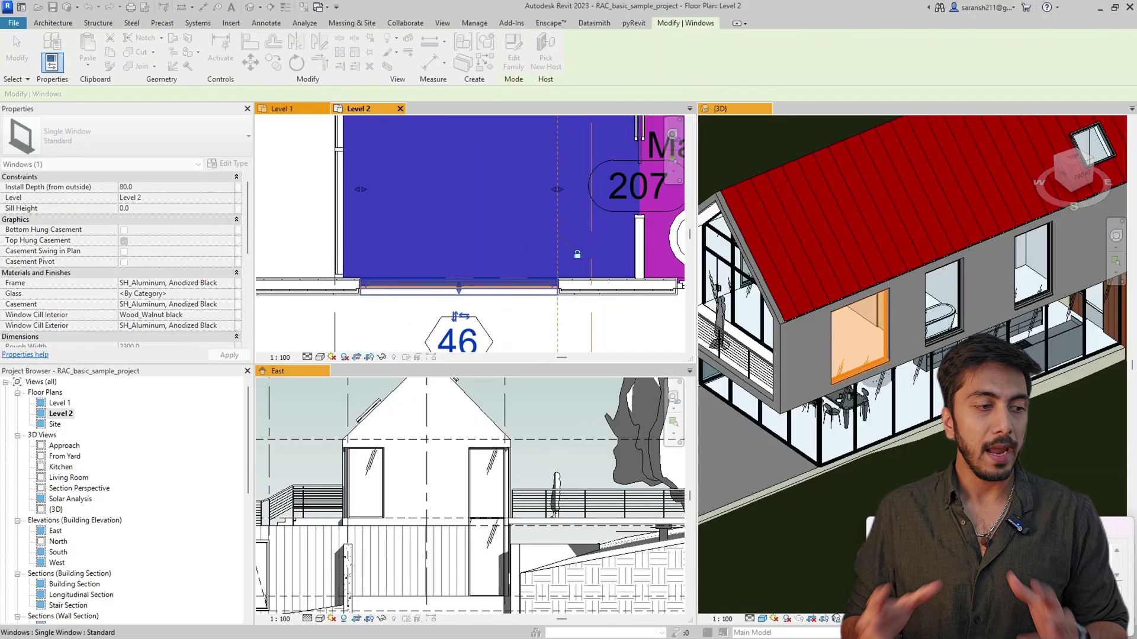
pyautogui.moveTo(414, 280); pyautogui.dragTo(467, 279)
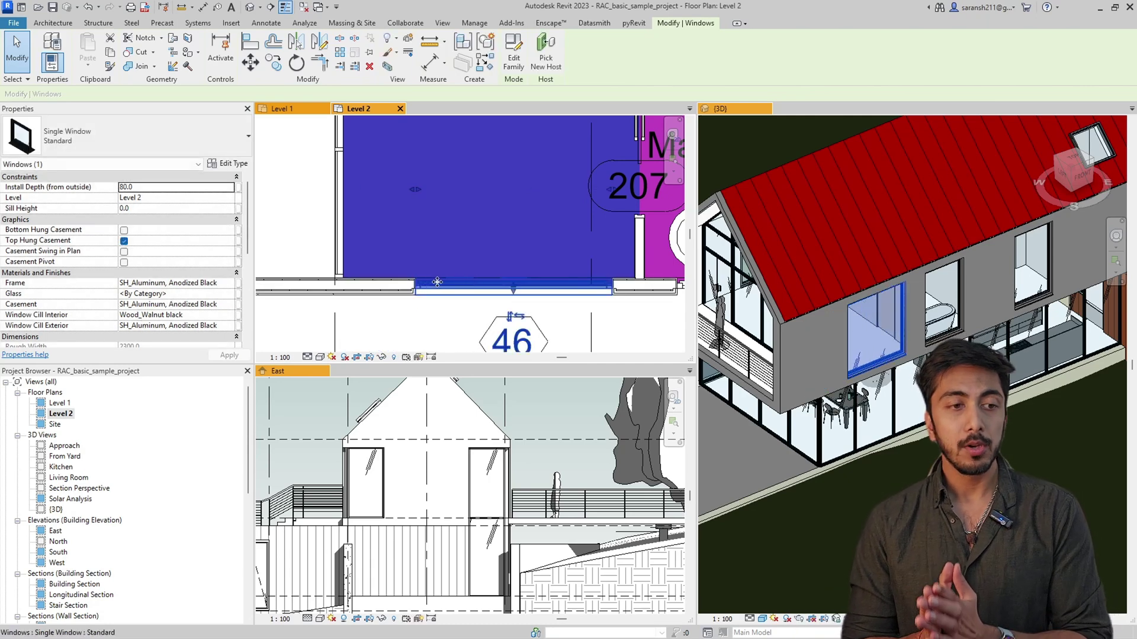
# - Move the Master Bath's bathtub away from the exterior wall toward the middle of the room
pyautogui.scroll(-3, 437, 282)
pyautogui.scroll(-1, 547, 312)
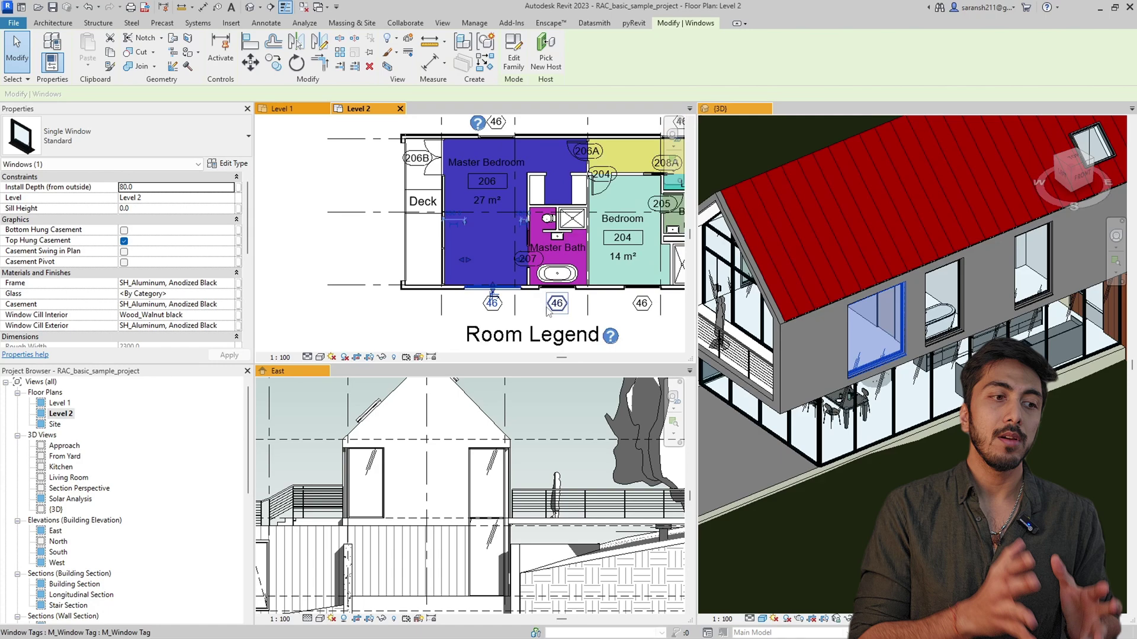
pyautogui.scroll(3, 547, 308)
pyautogui.click(543, 275)
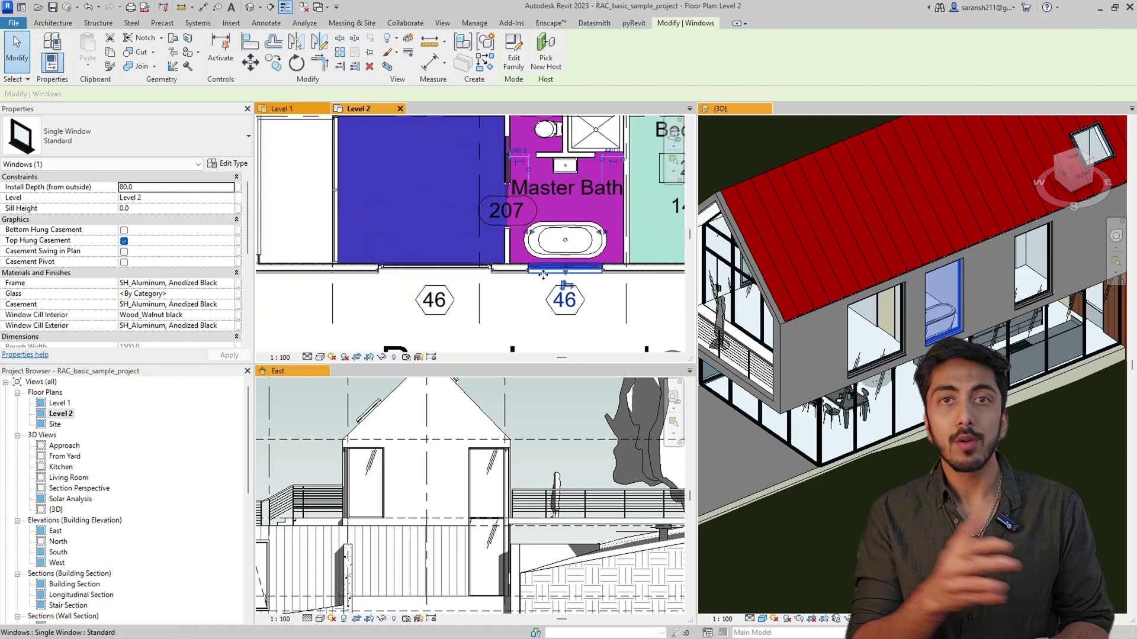
pyautogui.scroll(-3, 543, 275)
pyautogui.scroll(3, 502, 262)
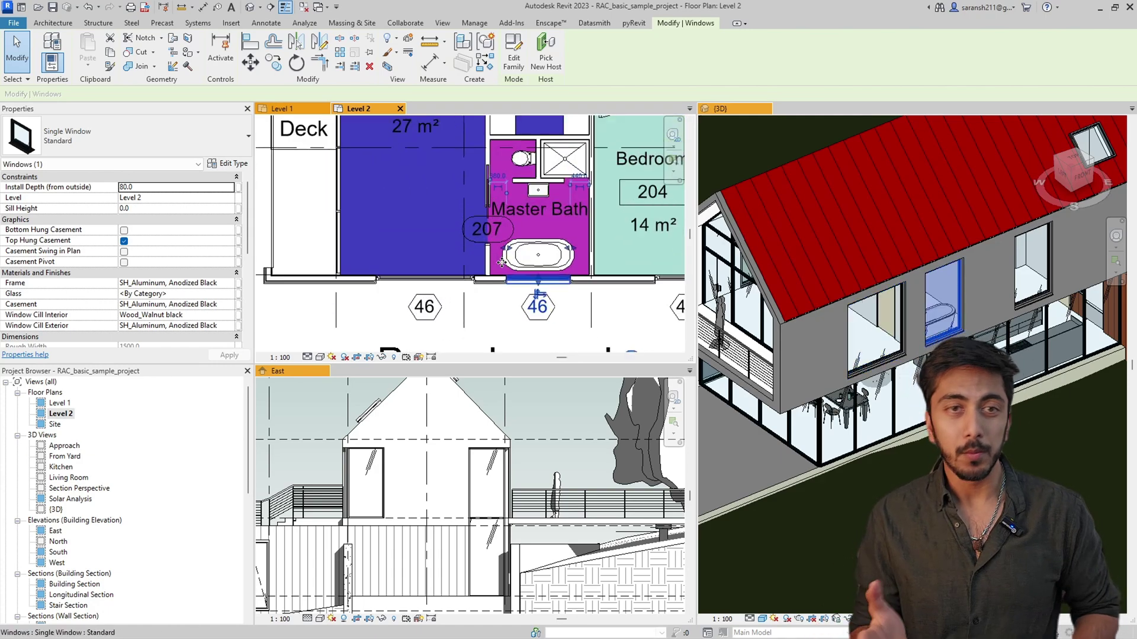
pyautogui.click(502, 262)
pyautogui.scroll(3, 504, 264)
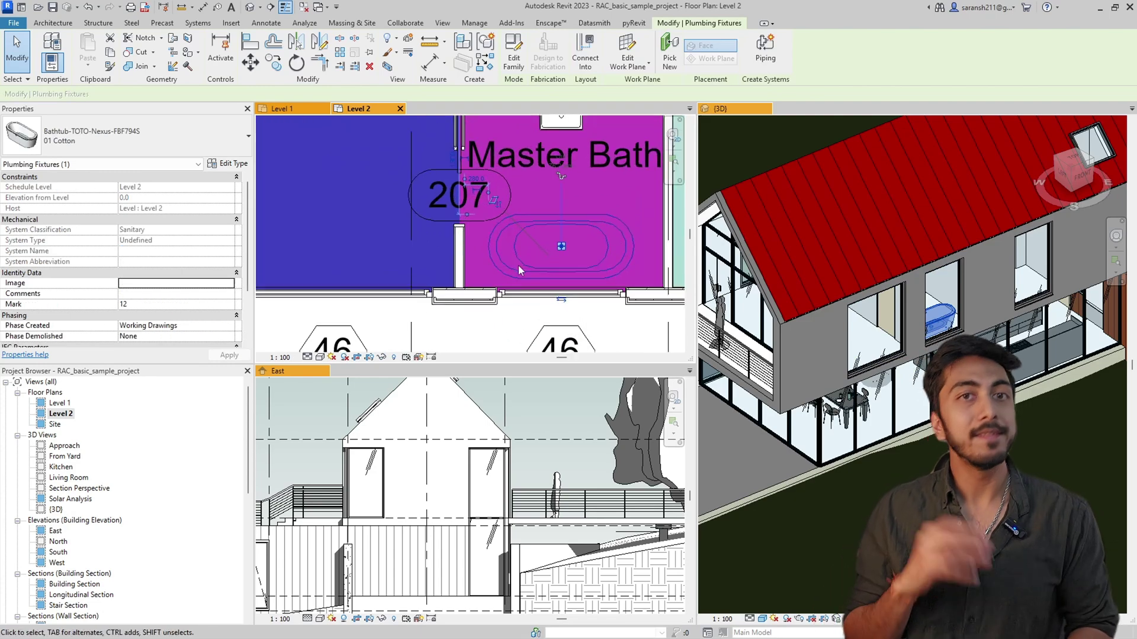
pyautogui.press('Escape')
pyautogui.click(519, 260)
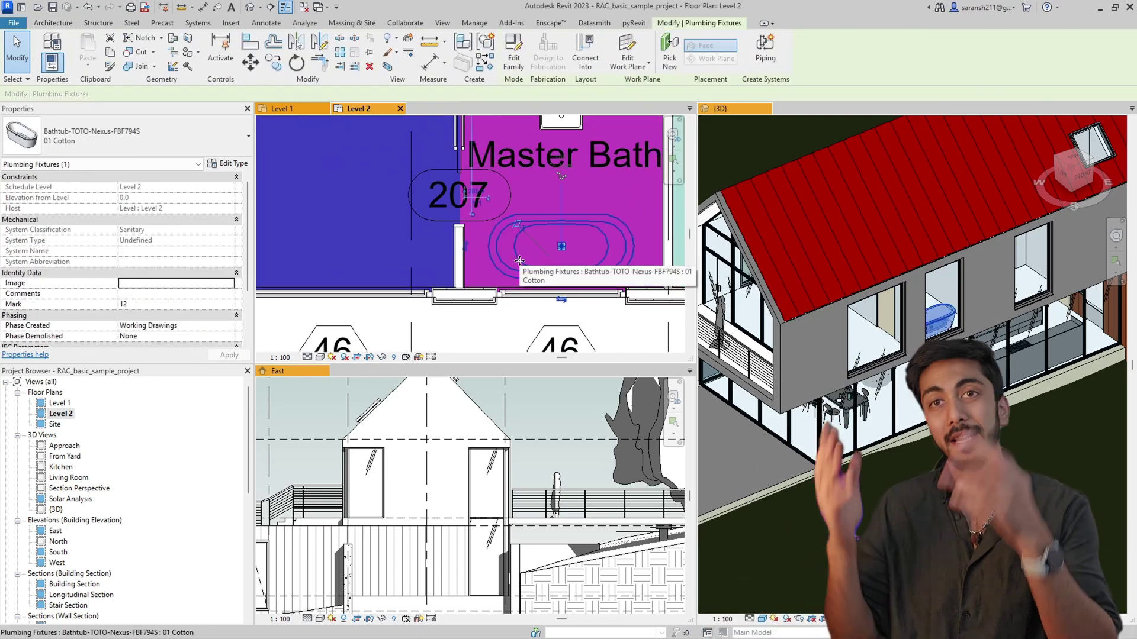
pyautogui.moveTo(520, 260); pyautogui.dragTo(528, 219)
# - Shift the Master Bath's exterior window slightly along the wall toward Bedroom 204
pyautogui.click(562, 303)
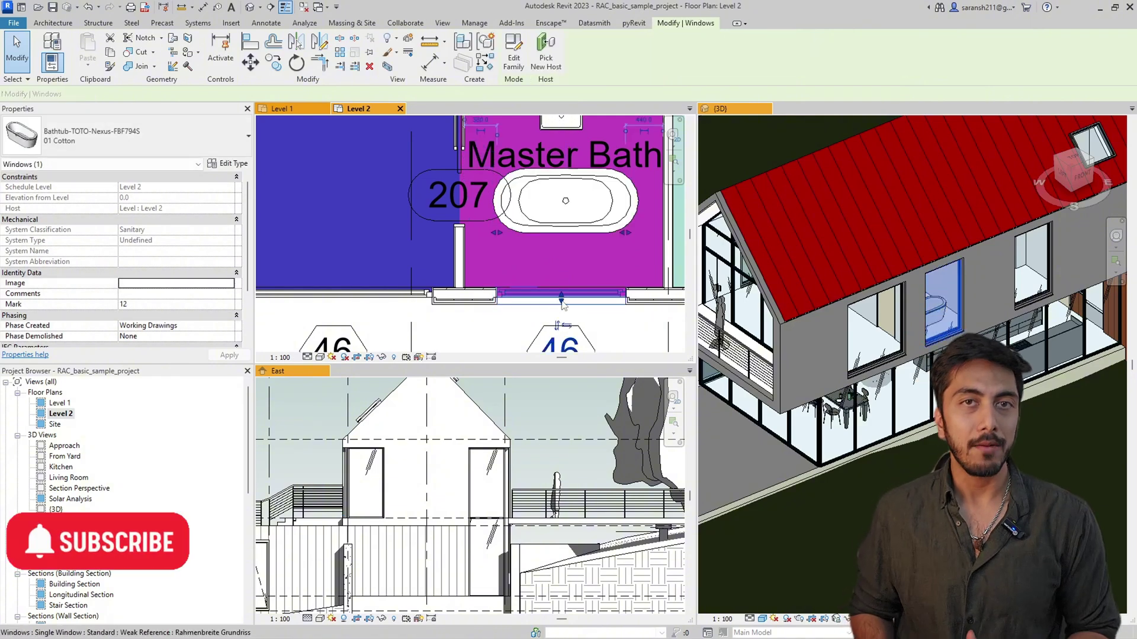
pyautogui.moveTo(562, 303); pyautogui.dragTo(570, 306)
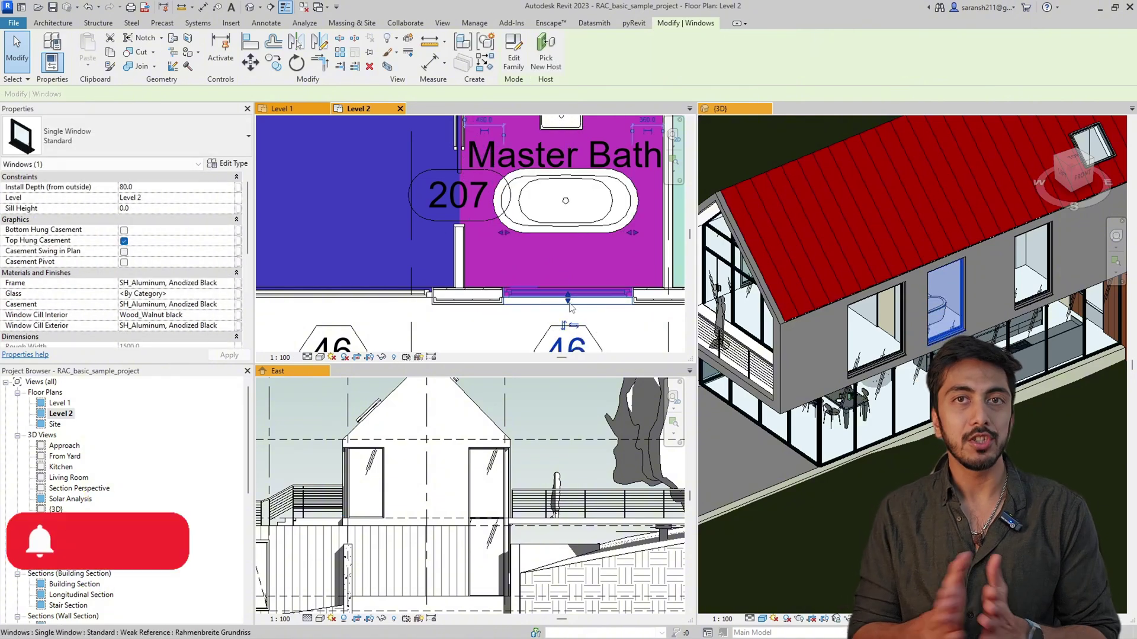
# - Open the Level 1 plan and select the chairs and place settings around the Kitchen & Dining table farther from the room label
pyautogui.scroll(-6, 465, 288)
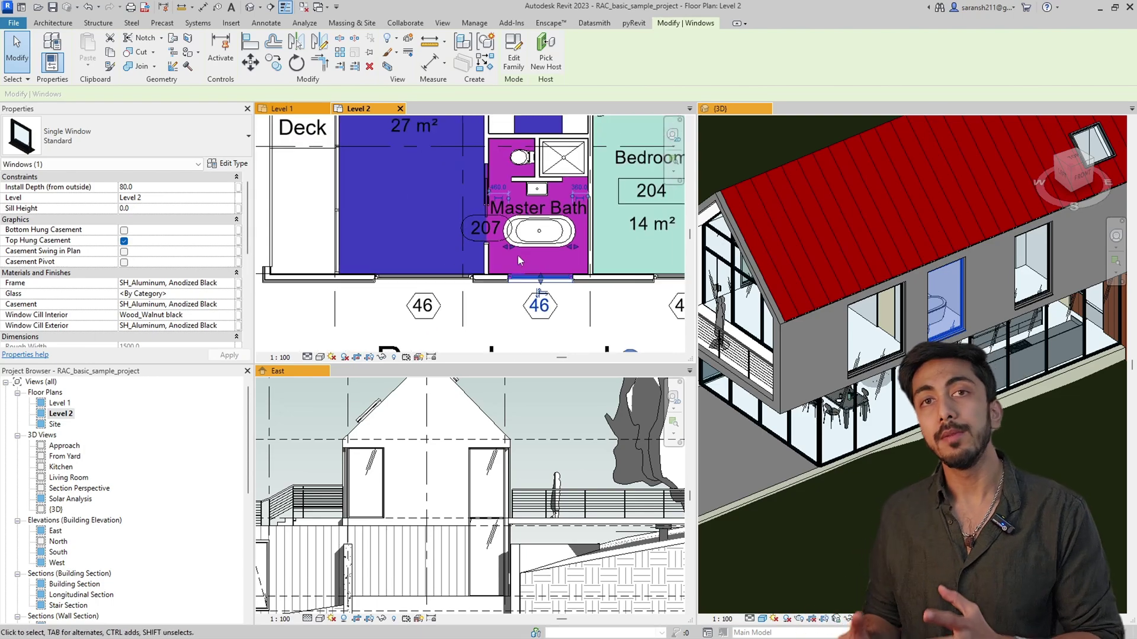
pyautogui.scroll(5, 429, 219)
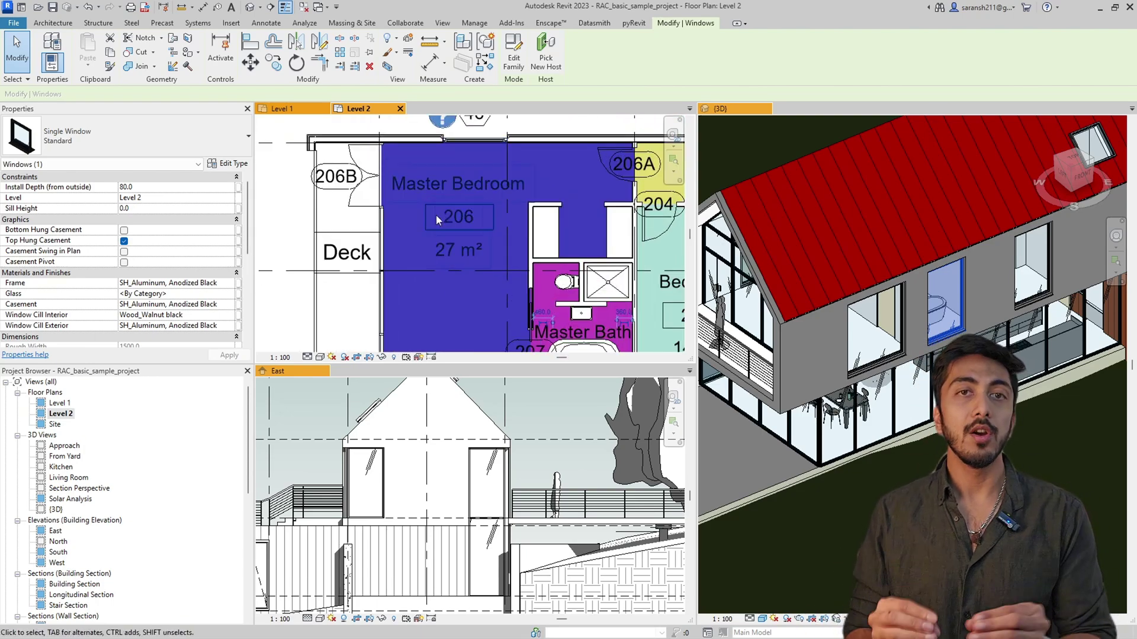
pyautogui.scroll(-4, 435, 215)
pyautogui.click(276, 110)
pyautogui.scroll(6, 465, 240)
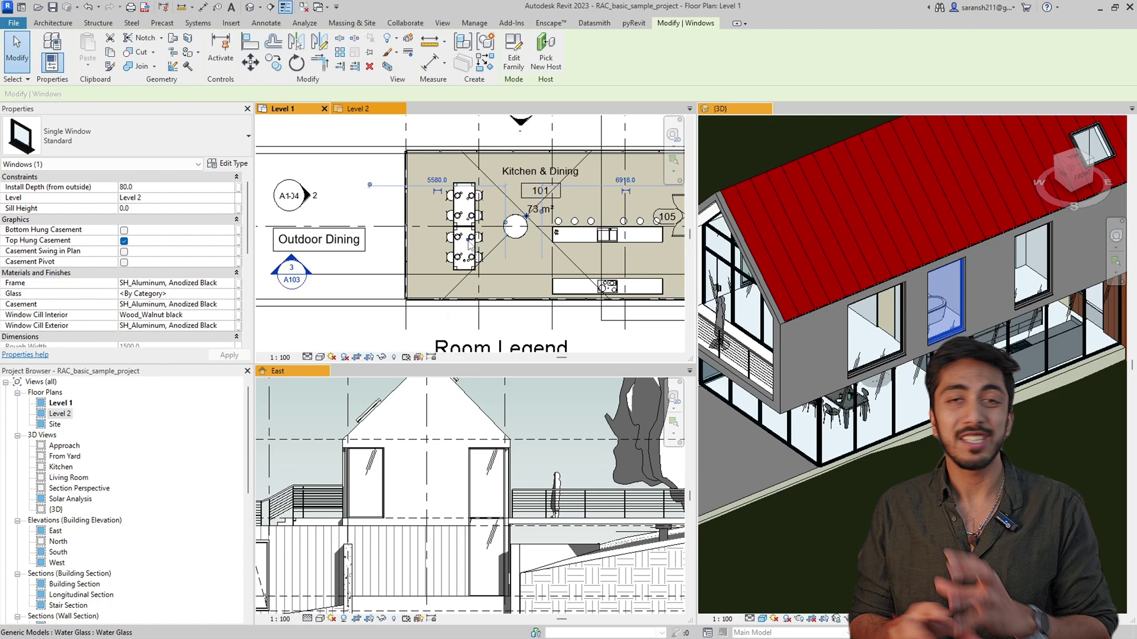
pyautogui.click(466, 229)
pyautogui.scroll(-5, 468, 234)
pyautogui.click(480, 244)
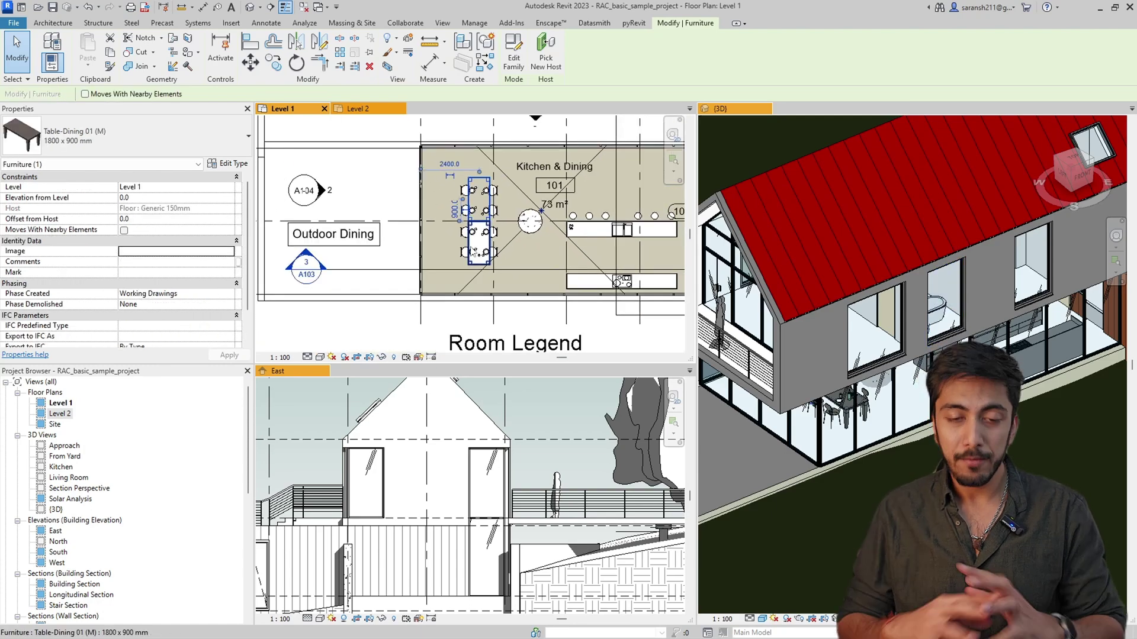
pyautogui.scroll(5, 472, 250)
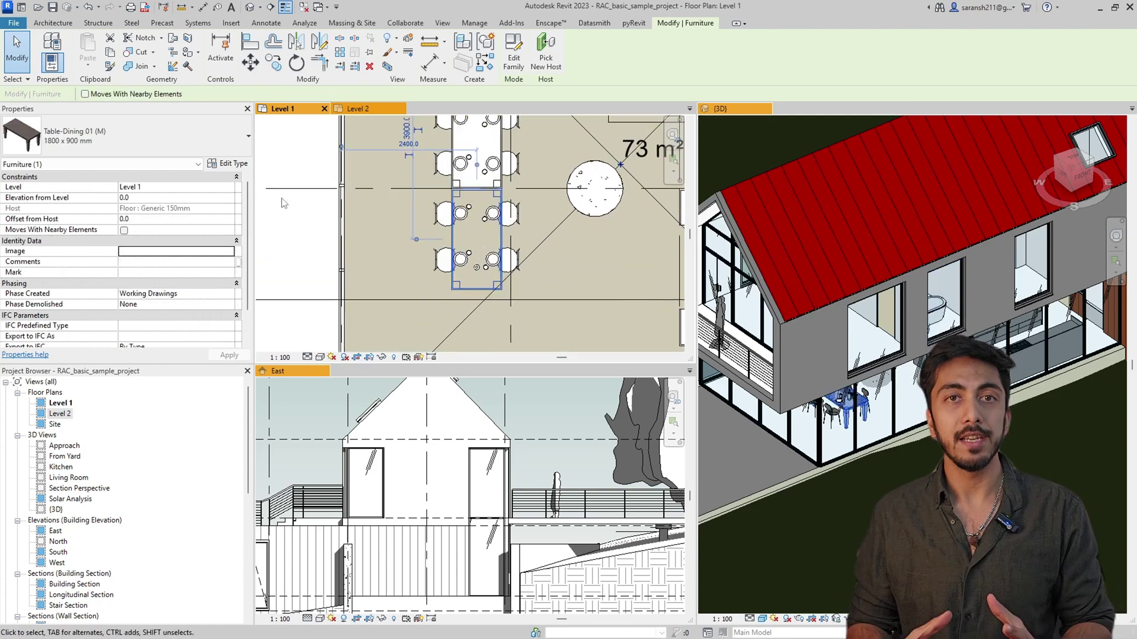
pyautogui.moveTo(282, 198); pyautogui.dragTo(562, 294)
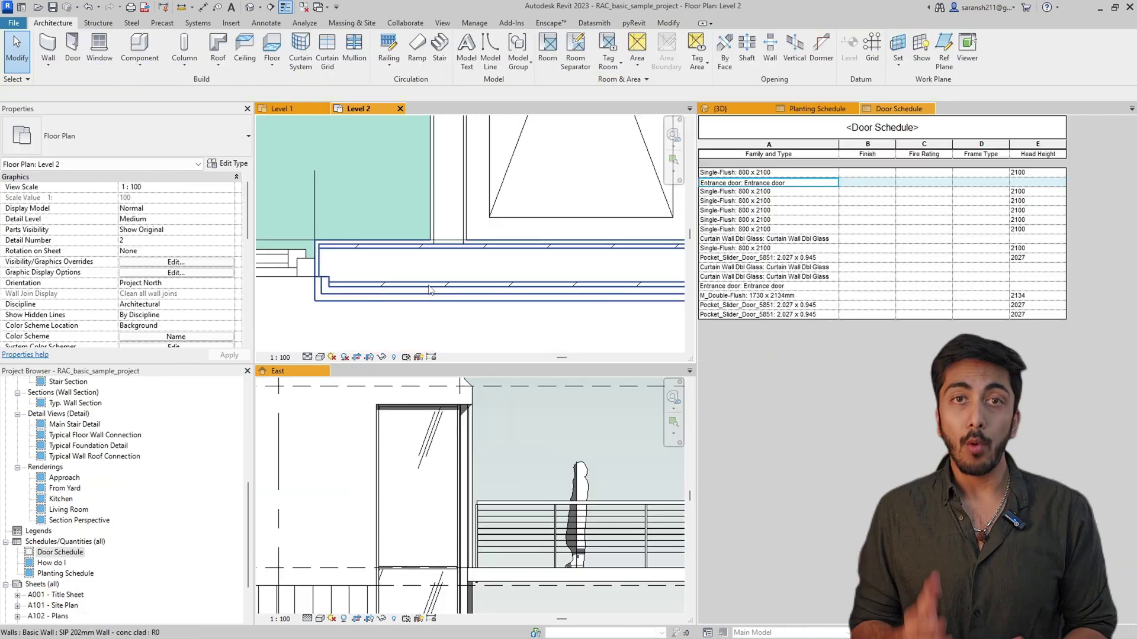
# - Inspect the layer structure of the SIP 202mm Wall - conc clad exterior wall on Level 2
pyautogui.click(430, 289)
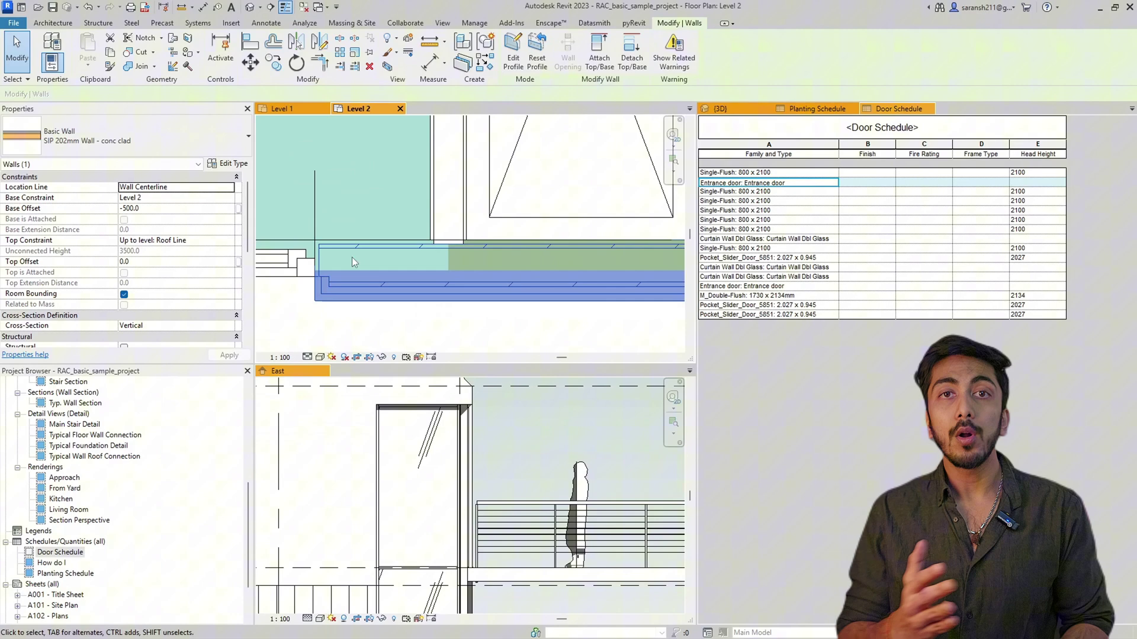
pyautogui.click(229, 166)
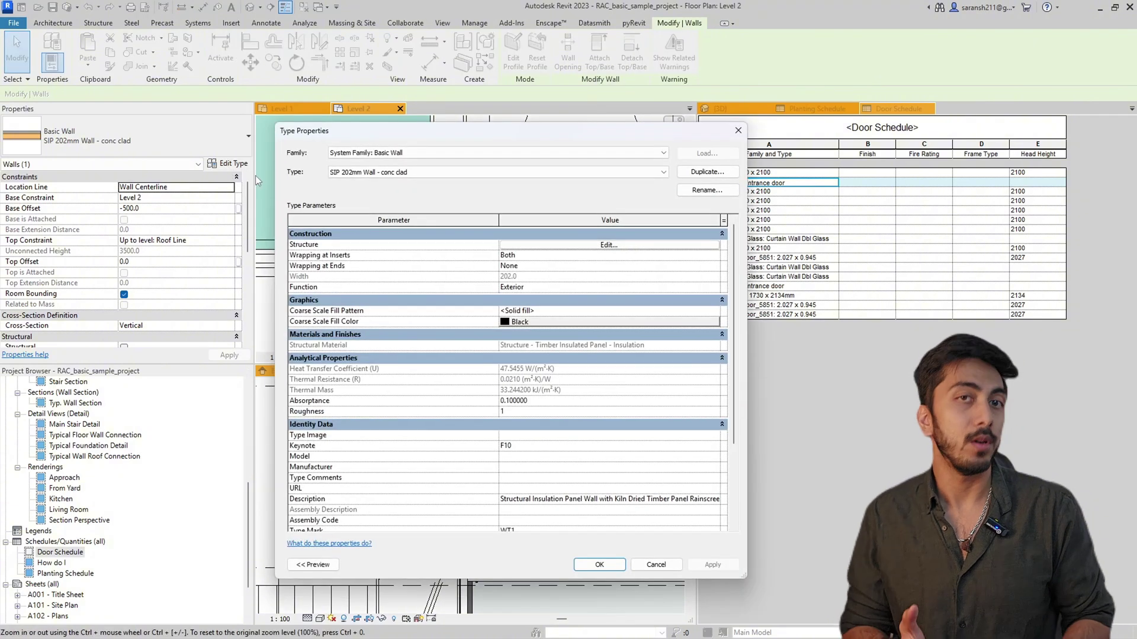
pyautogui.click(608, 245)
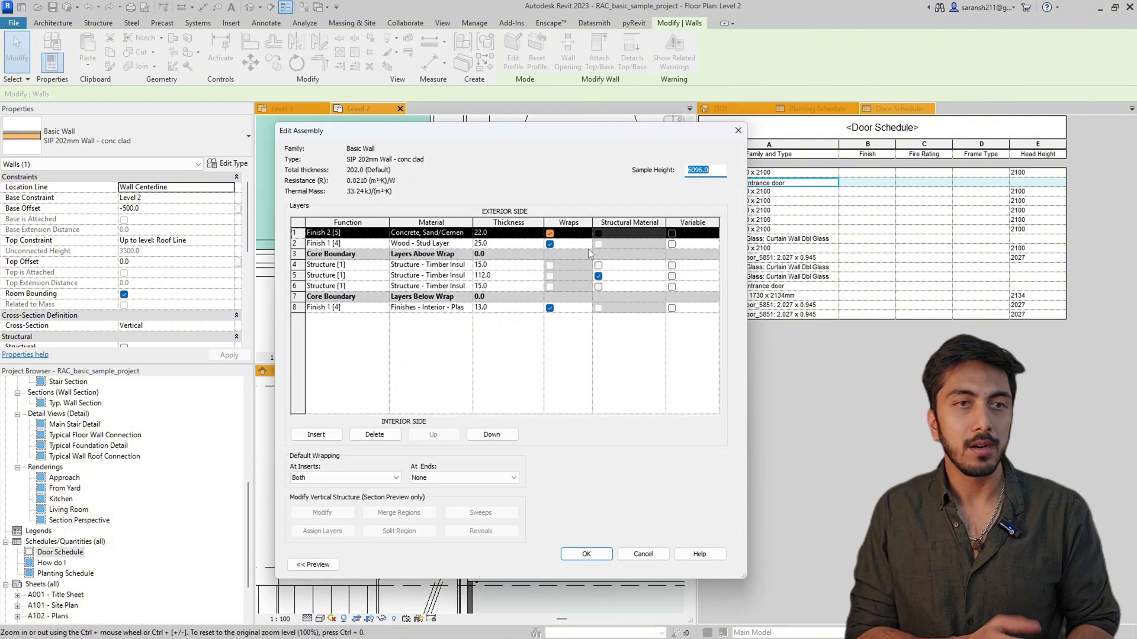
pyautogui.click(433, 244)
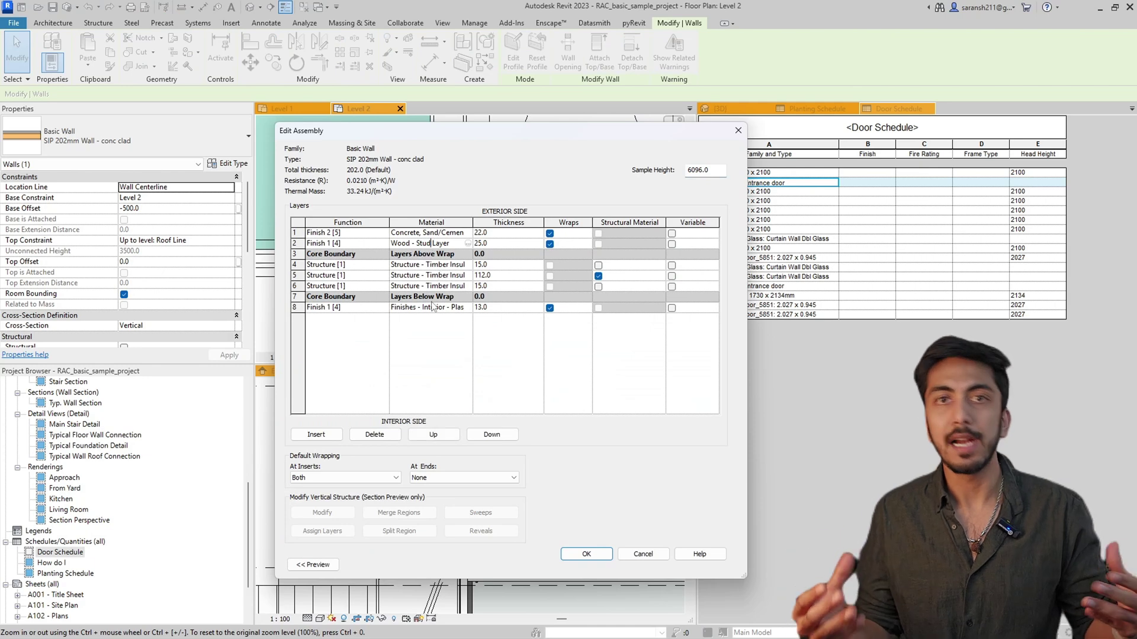
pyautogui.click(313, 564)
pyautogui.moveTo(450, 122); pyautogui.dragTo(542, 121)
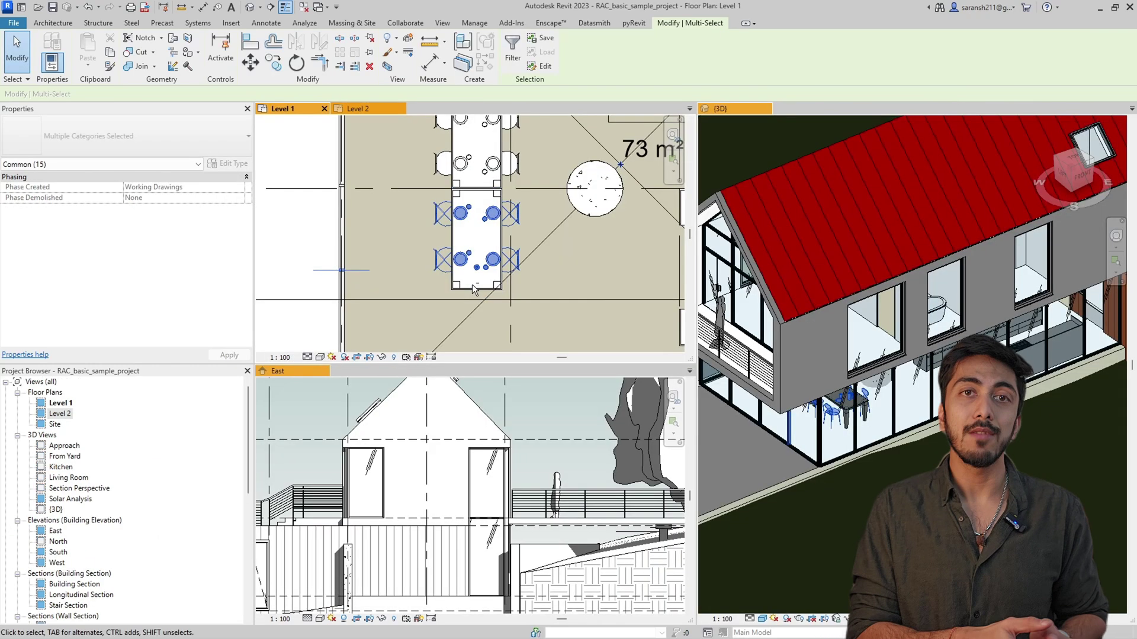
# - Add the 1800 x 900 mm dining table to the selected chairs and place settings on Level 1
pyautogui.keyDown('ctrl'); pyautogui.click(459, 288); pyautogui.keyUp('ctrl')
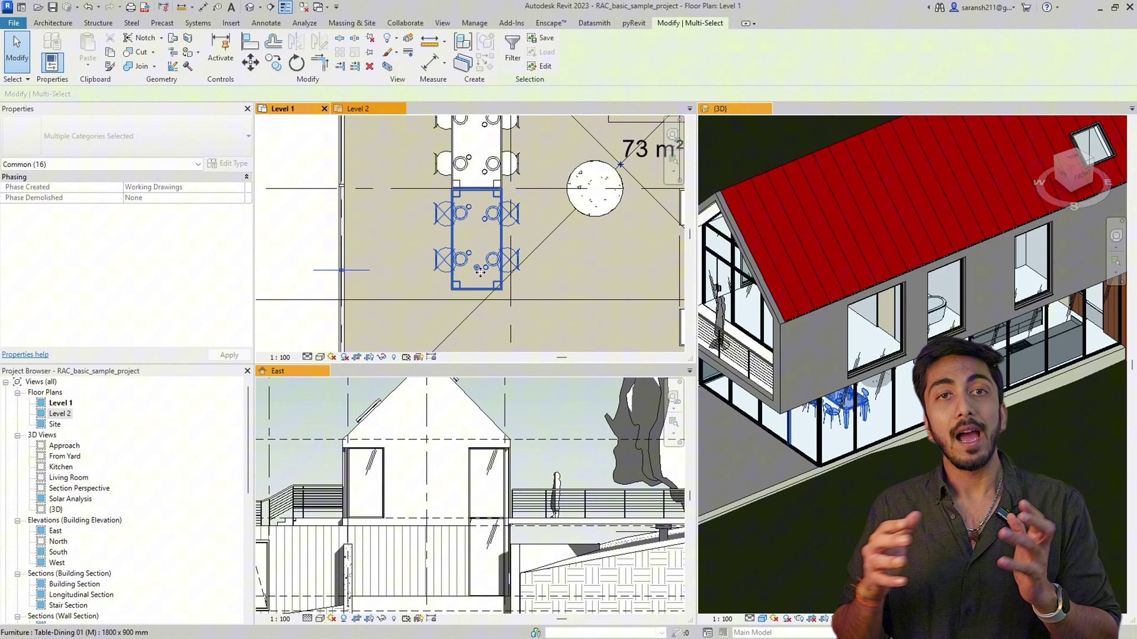
pyautogui.scroll(-1, 481, 270)
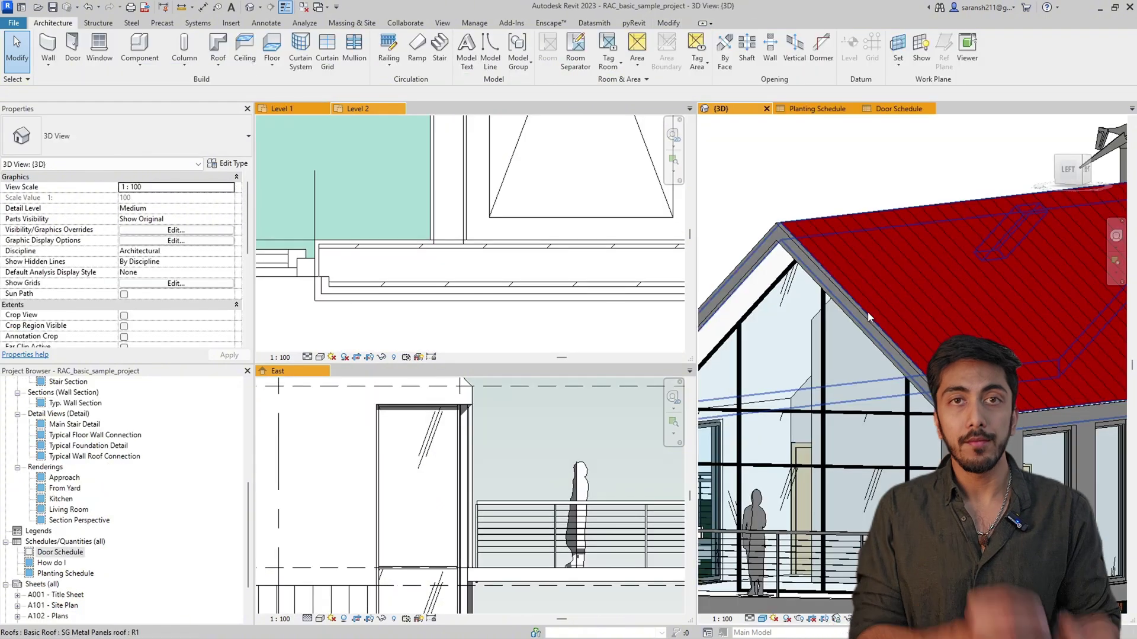
# - Inspect the type properties of the SG Metal Panels roof in the 3D view
pyautogui.click(863, 315)
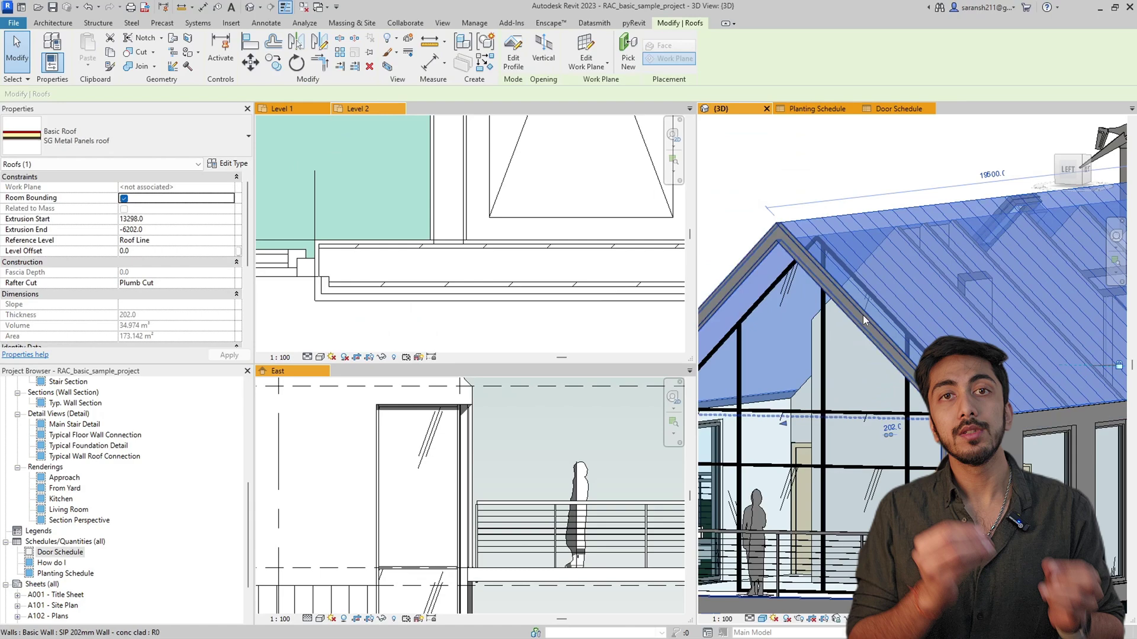
pyautogui.click(231, 165)
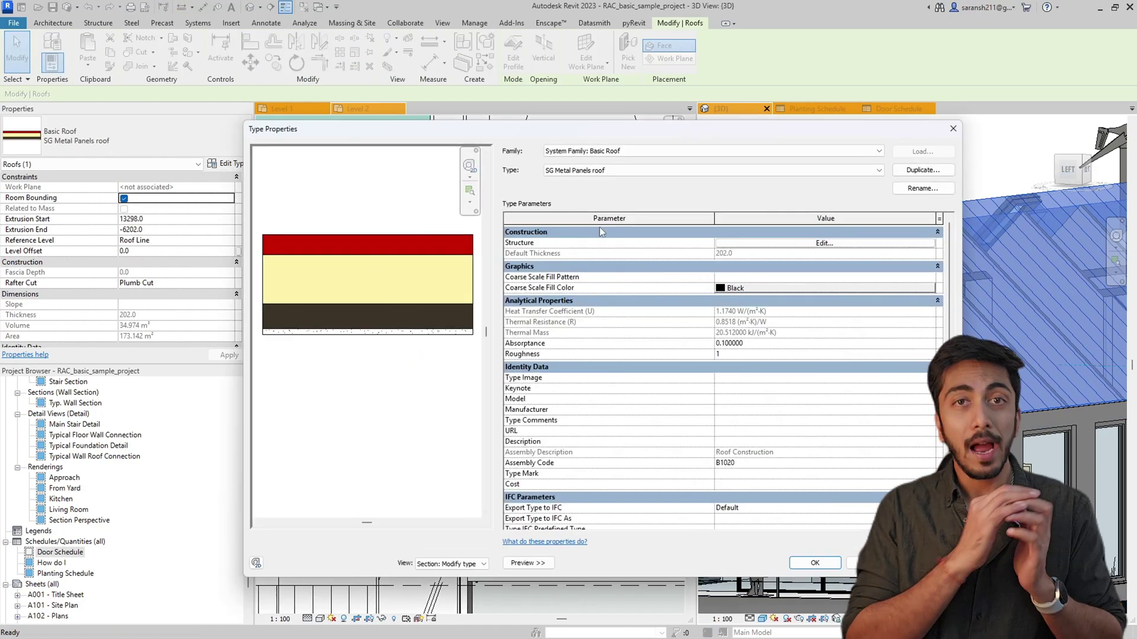
pyautogui.click(628, 170)
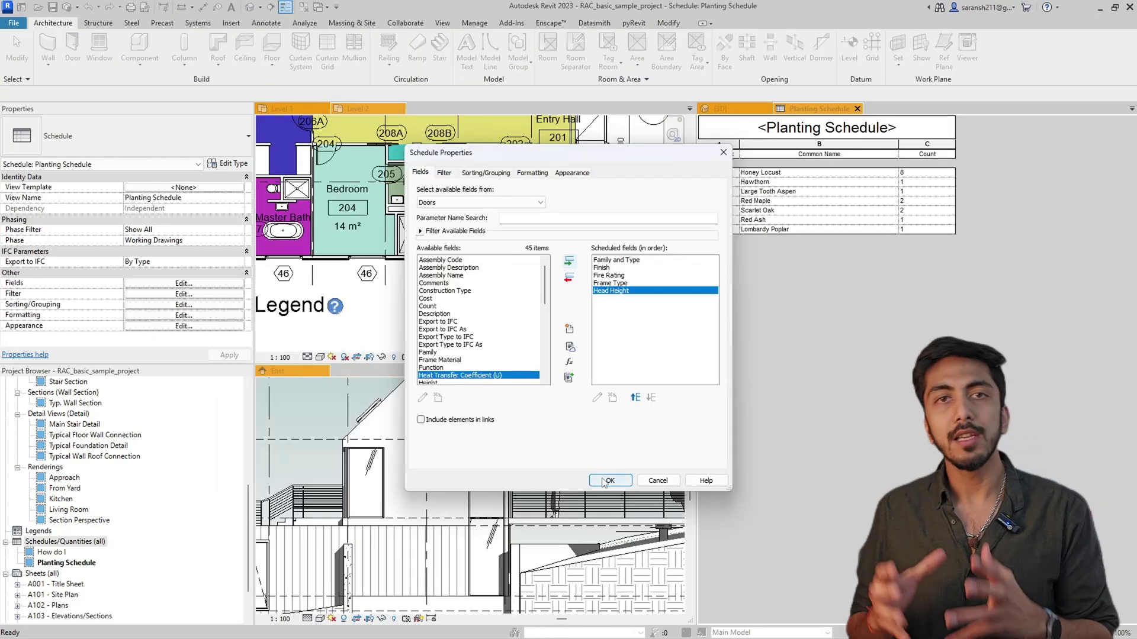
# - Create the Door Schedule with Family and Type, Finish, Fire Rating, Frame Type and Head Height, and widen its Family and Type column
pyautogui.click(608, 480)
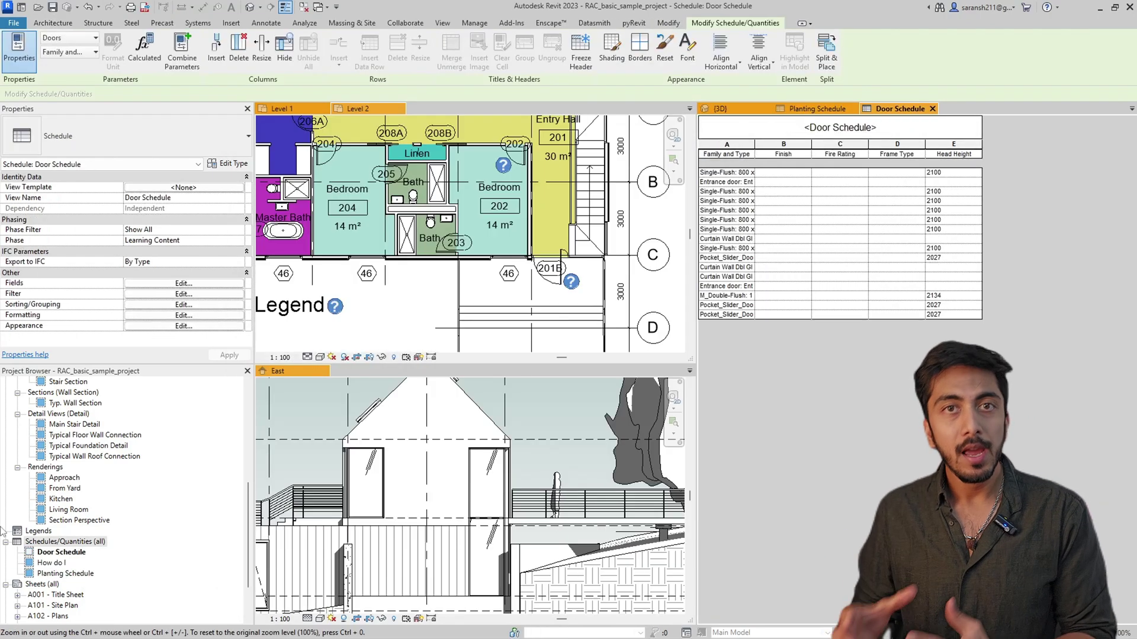
pyautogui.click(51, 554)
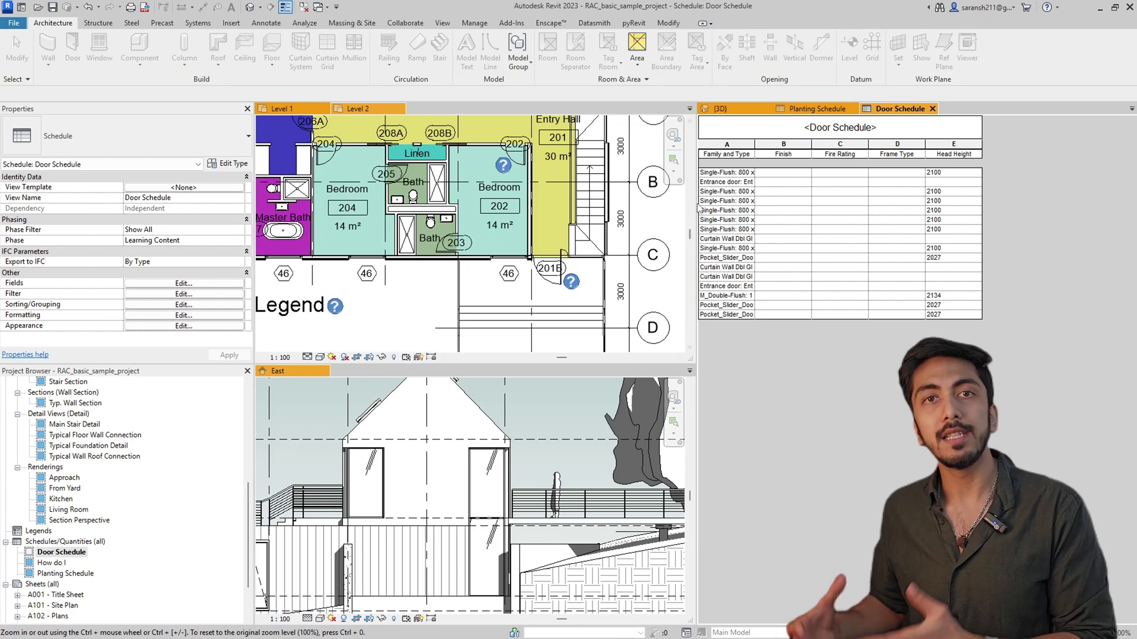
pyautogui.doubleClick(752, 140)
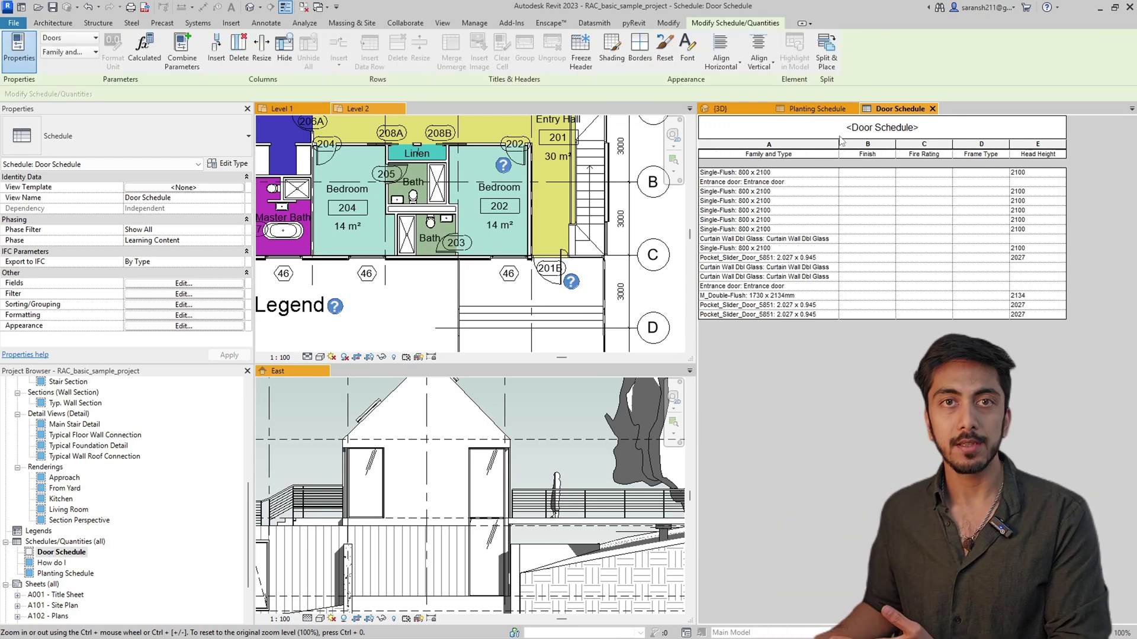
# - Go through the Family and Type entries in the Door Schedule, ending on the first Entrance door row
pyautogui.click(775, 261)
pyautogui.click(774, 242)
pyautogui.click(772, 220)
pyautogui.click(771, 211)
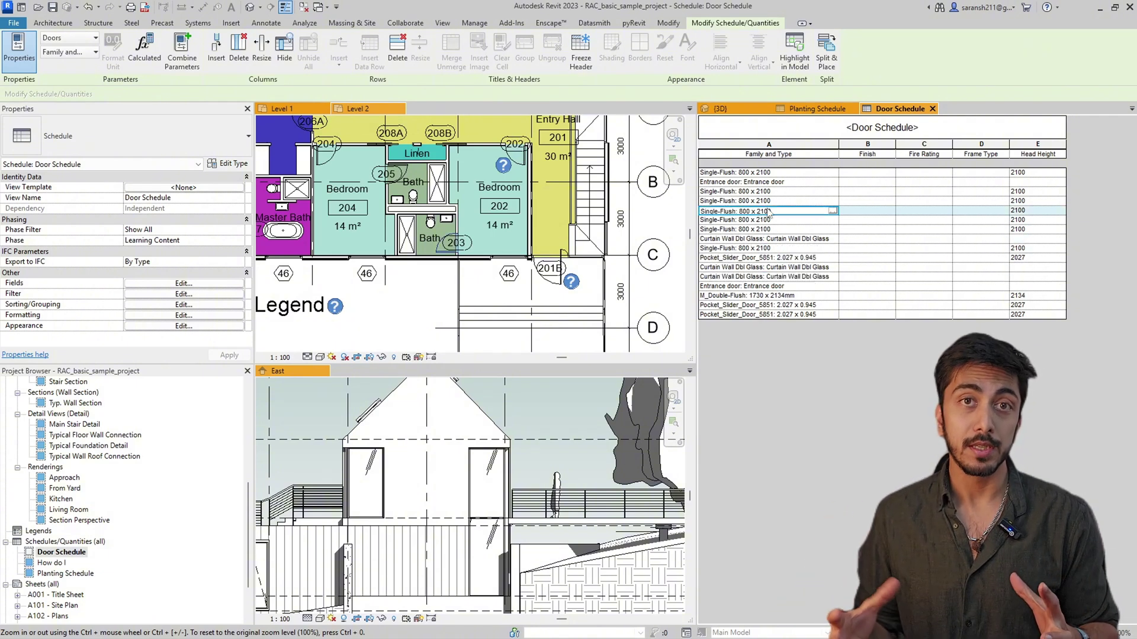
pyautogui.click(769, 193)
pyautogui.click(769, 184)
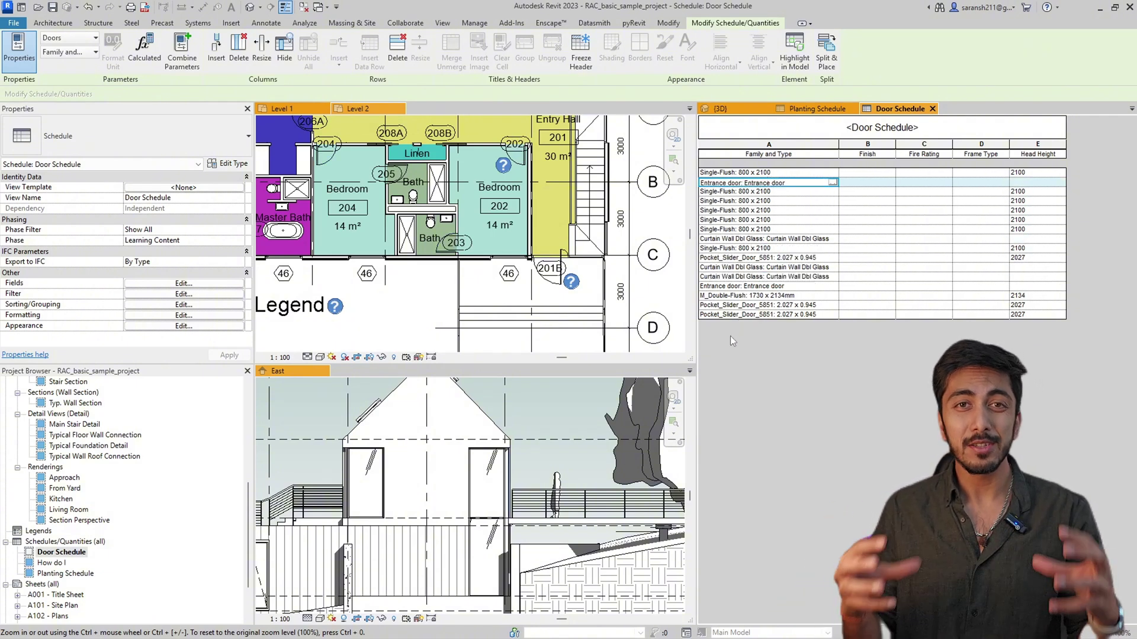
# - Examine the East elevation, from the whole site to the gabled end of the house
pyautogui.scroll(-2, 473, 424)
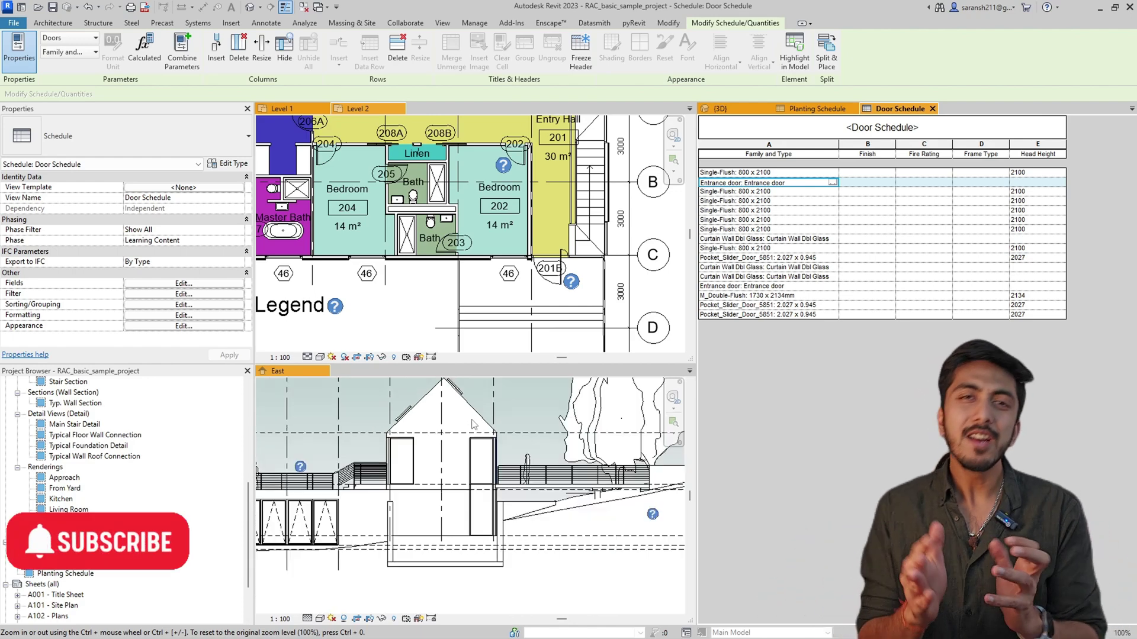
pyautogui.scroll(-4, 559, 445)
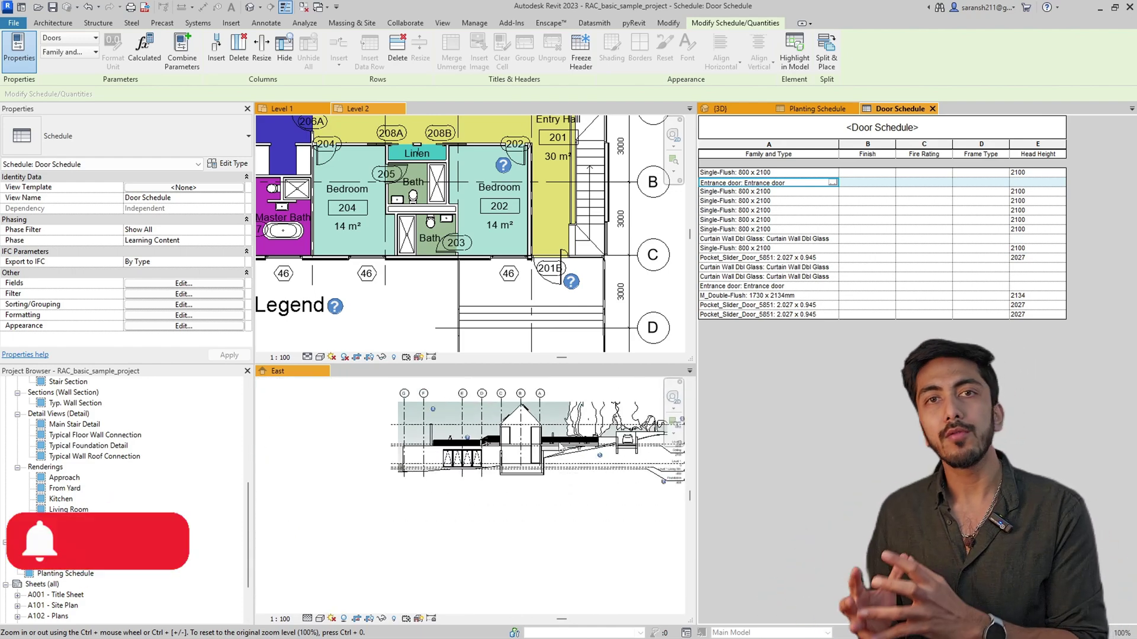
pyautogui.scroll(4, 533, 447)
pyautogui.scroll(2, 464, 503)
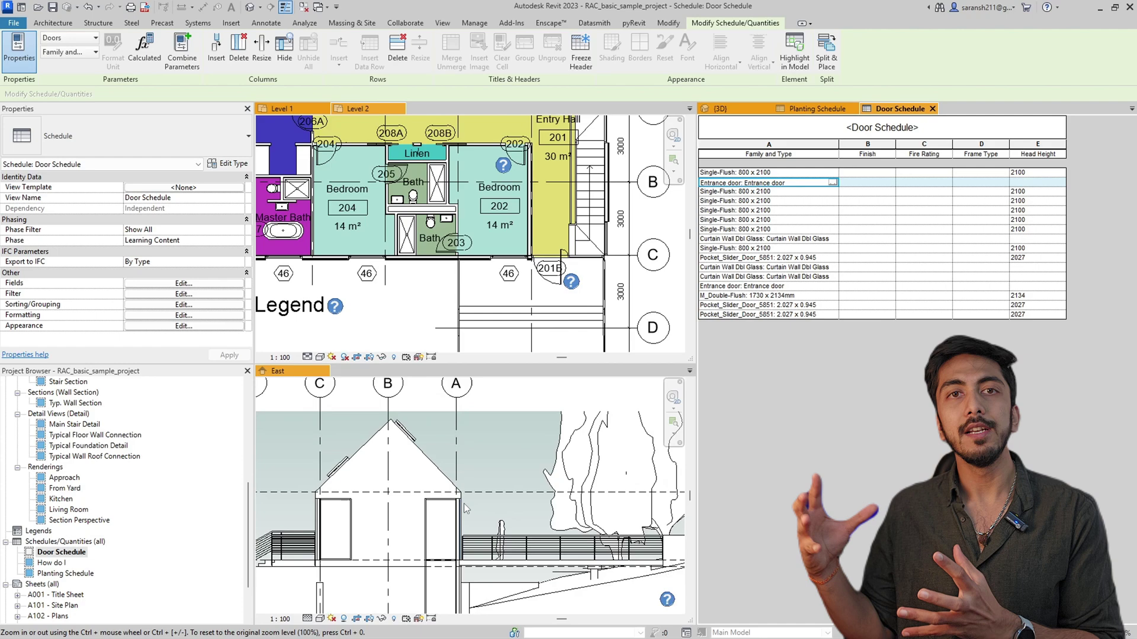
pyautogui.scroll(1, 464, 503)
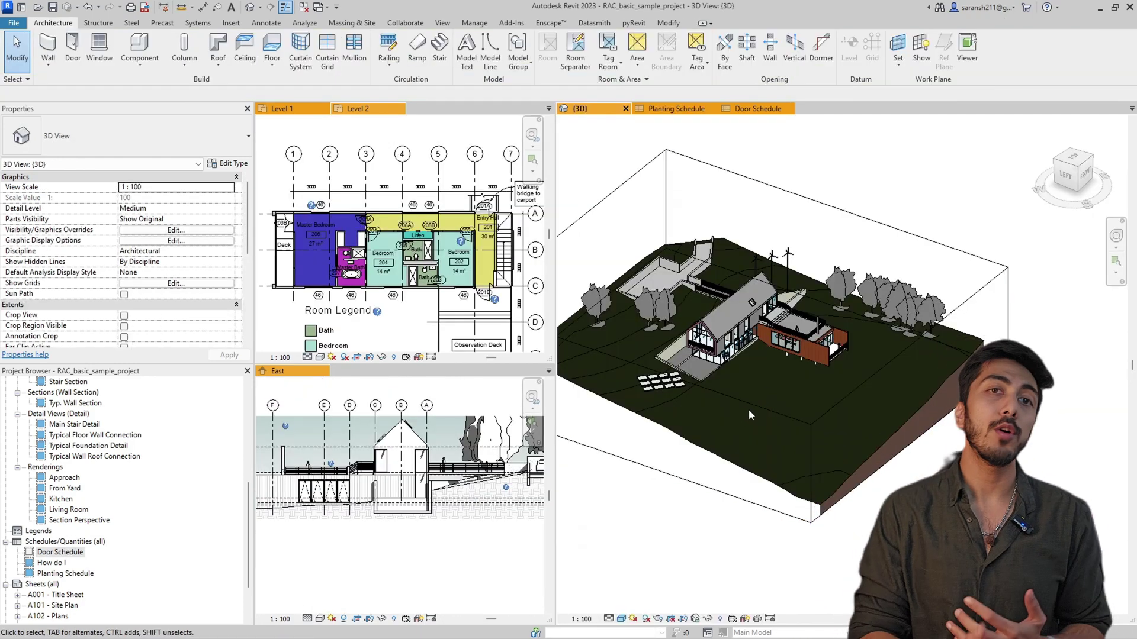
# - Lower the top face of the 3D view's section box to cut the house open at ground-floor level
pyautogui.click(752, 406)
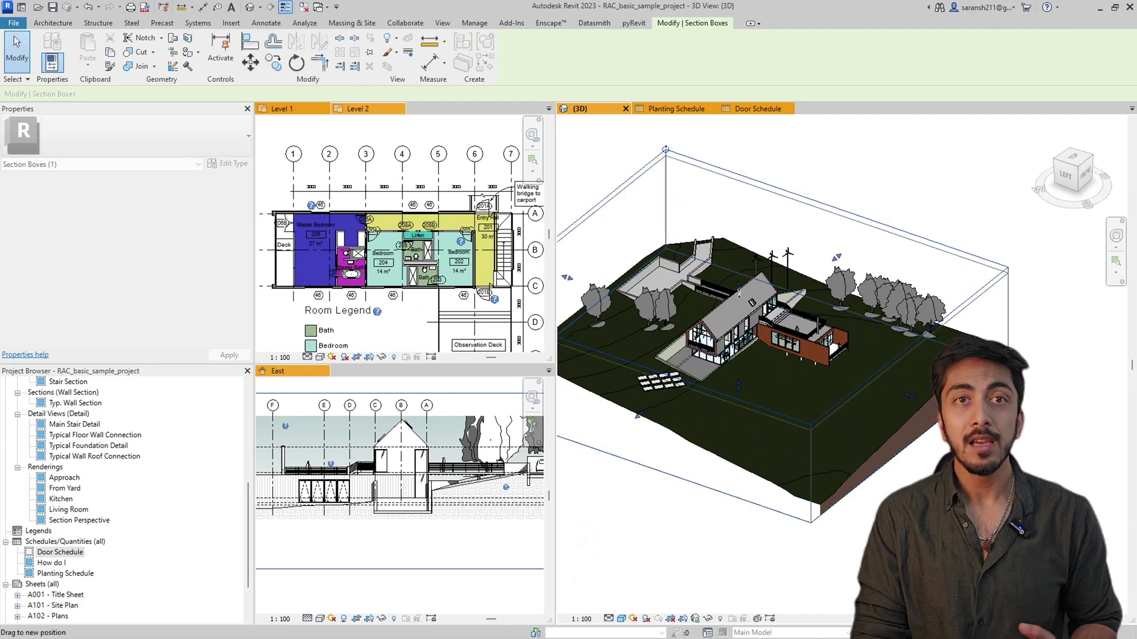
pyautogui.scroll(5, 738, 288)
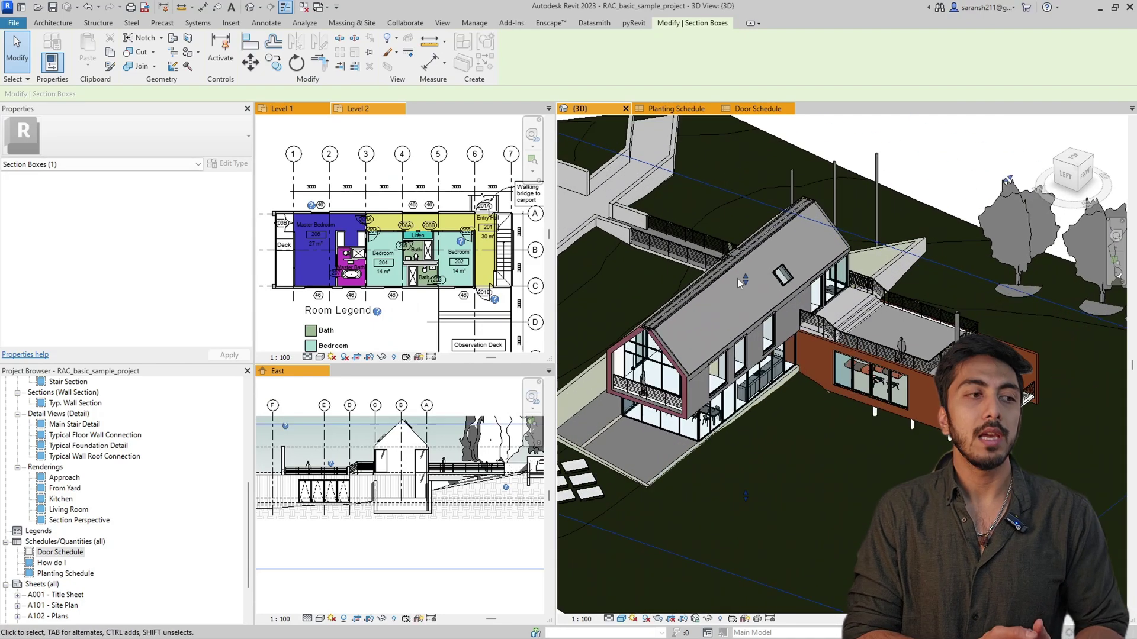
pyautogui.scroll(2, 741, 279)
pyautogui.moveTo(751, 282); pyautogui.dragTo(756, 434)
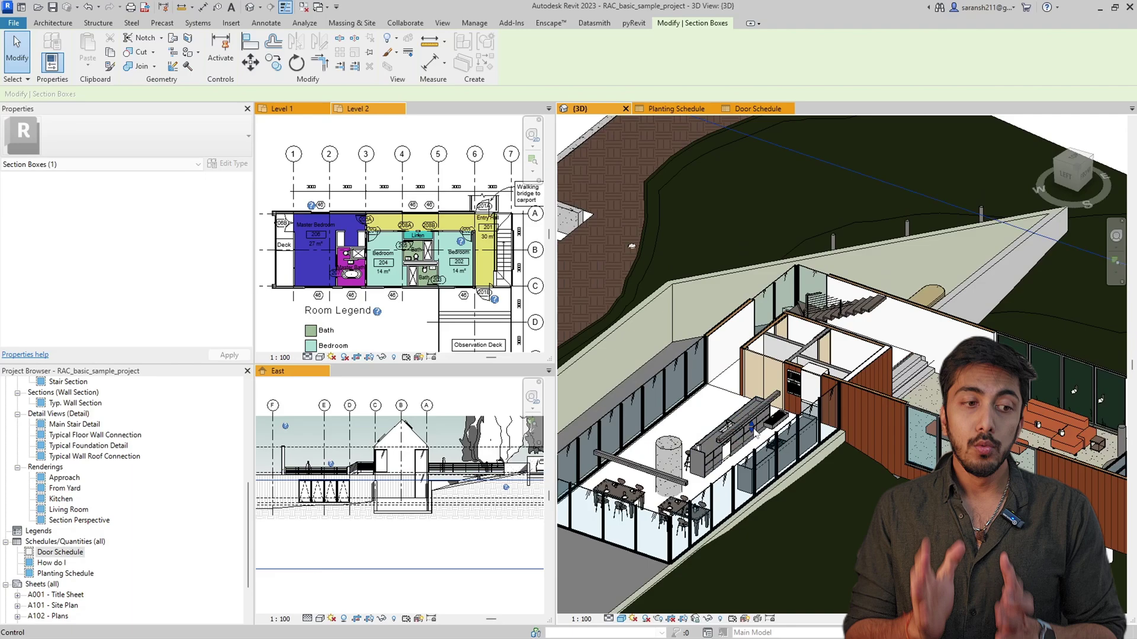
# - Examine the cut-open house interior, from the television cabinet in the living room to the fridge and built-in appliances in the kitchen
pyautogui.keyDown('shift'); pyautogui.moveTo(757, 434); pyautogui.dragTo(800, 424, button='middle'); pyautogui.keyUp('shift')
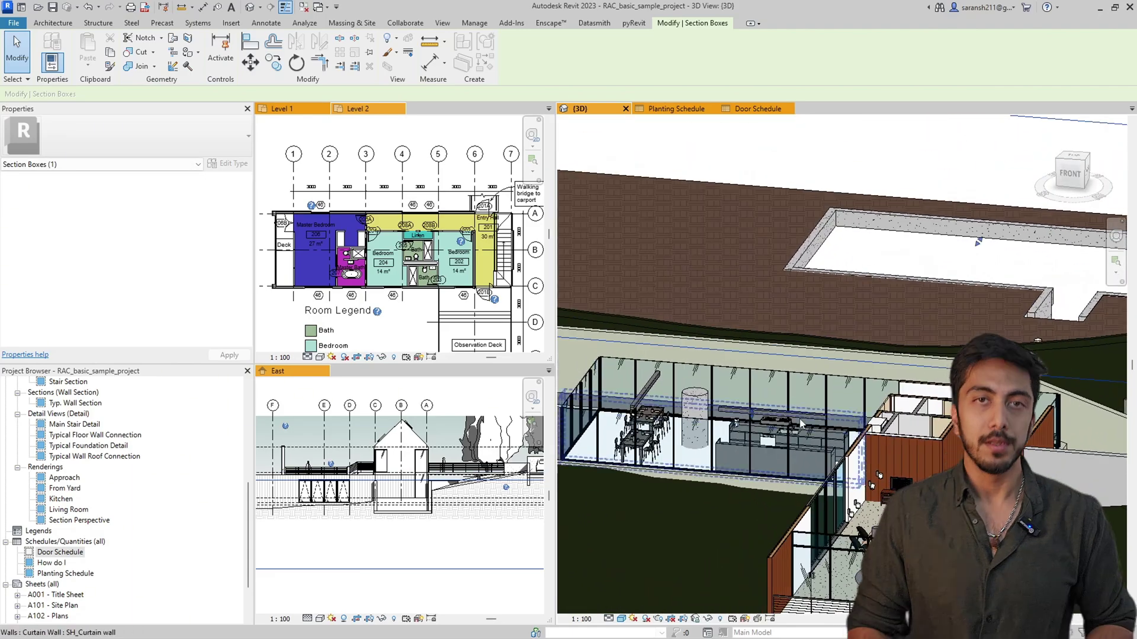
pyautogui.scroll(10, 801, 424)
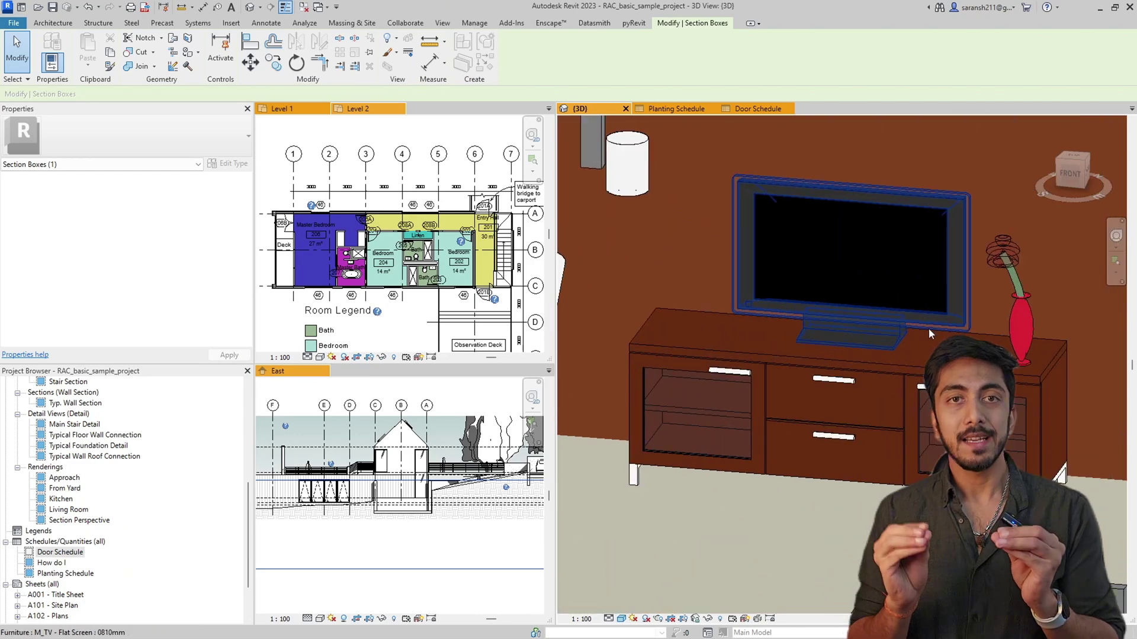
pyautogui.scroll(3, 1044, 312)
pyautogui.scroll(-5, 1033, 355)
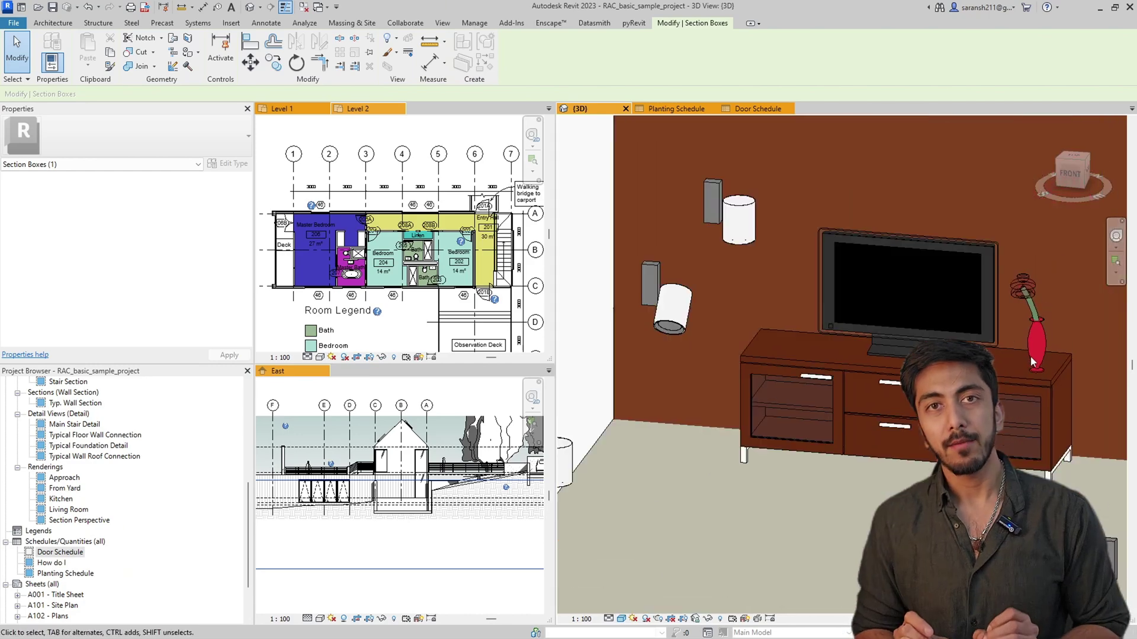
pyautogui.scroll(-5, 1032, 361)
pyautogui.keyDown('shift'); pyautogui.moveTo(1032, 361); pyautogui.dragTo(1007, 349, button='middle'); pyautogui.keyUp('shift')
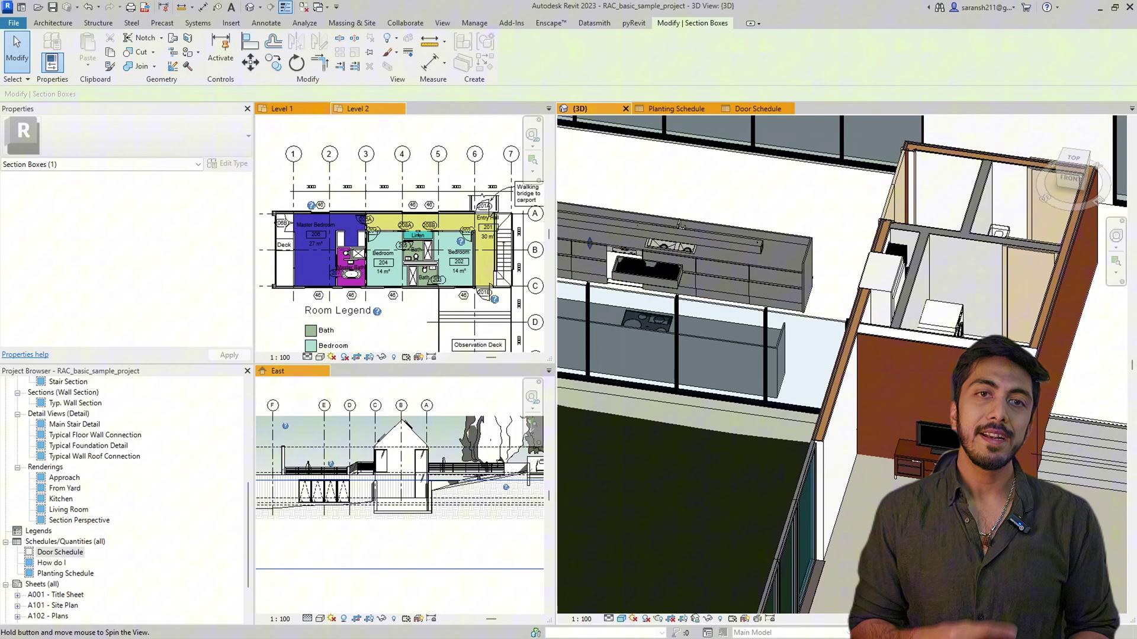
pyautogui.keyDown('shift'); pyautogui.moveTo(590, 243); pyautogui.dragTo(598, 331, button='middle'); pyautogui.keyUp('shift')
pyautogui.scroll(-5, 589, 312)
pyautogui.scroll(8, 814, 300)
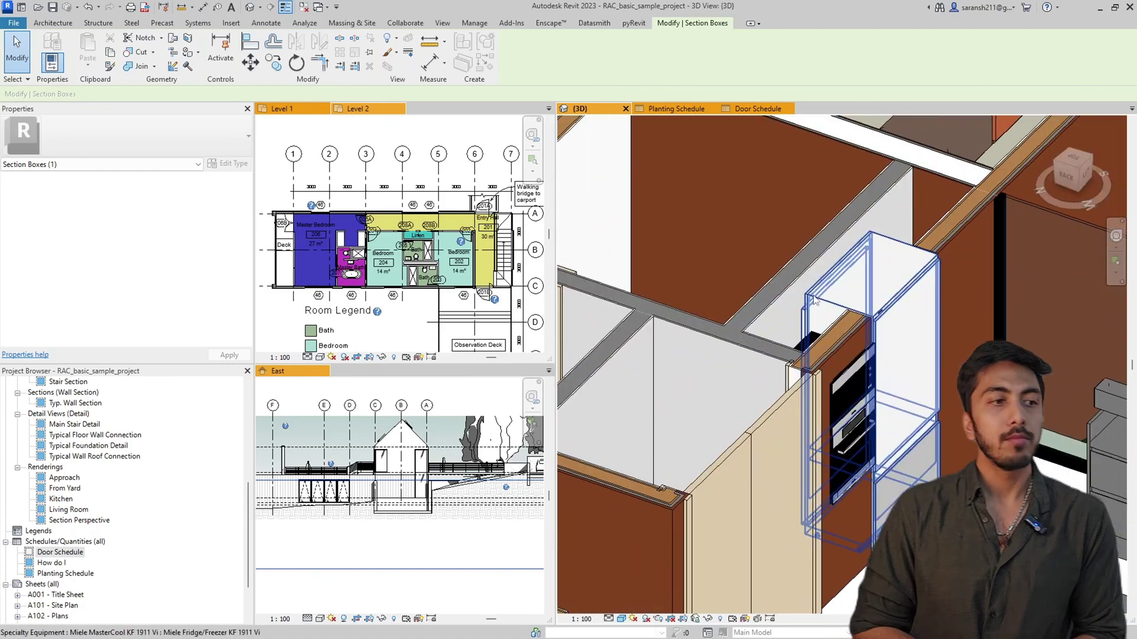
pyautogui.scroll(5, 834, 412)
# - Swap the built-in kitchen microwave for Rangehood DA-2210 and return it to Miele Microwave M 8260-2
pyautogui.click(1018, 308)
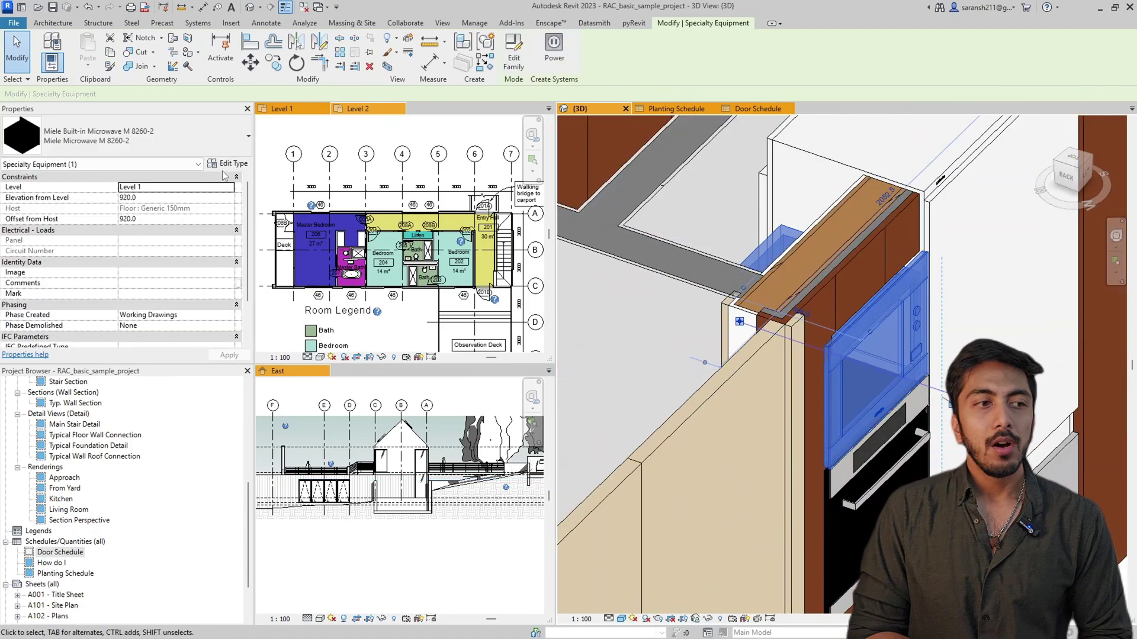
pyautogui.click(88, 136)
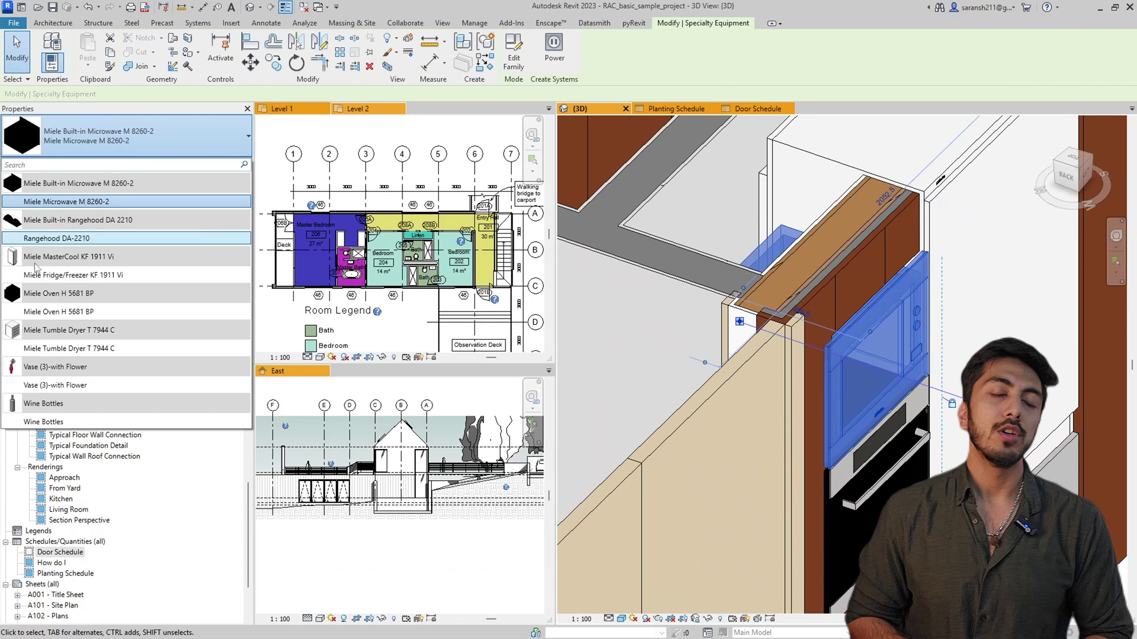
pyautogui.press('Escape')
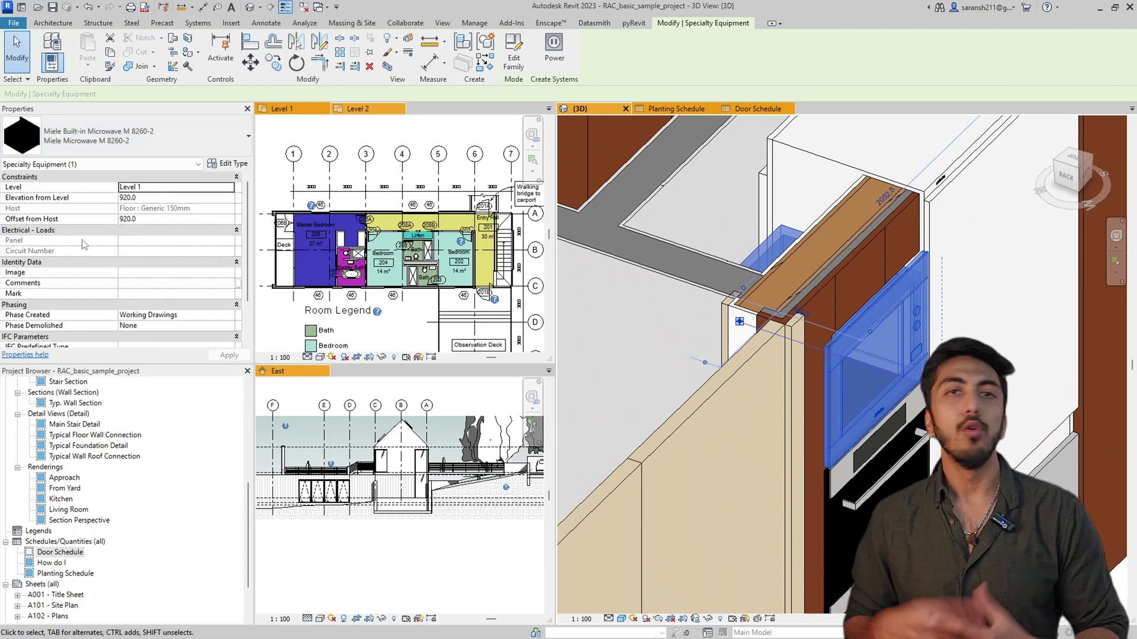
pyautogui.click(89, 136)
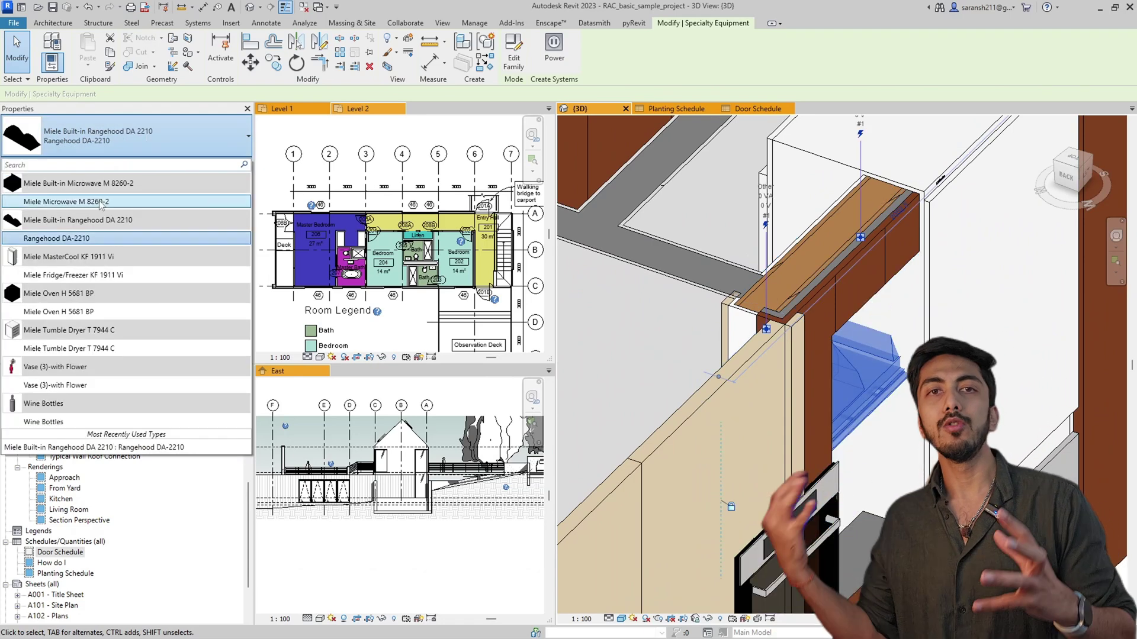
pyautogui.click(99, 202)
# - Inspect the properties of one bar-stool array group at the kitchen island and clear the selection
pyautogui.scroll(-4, 800, 276)
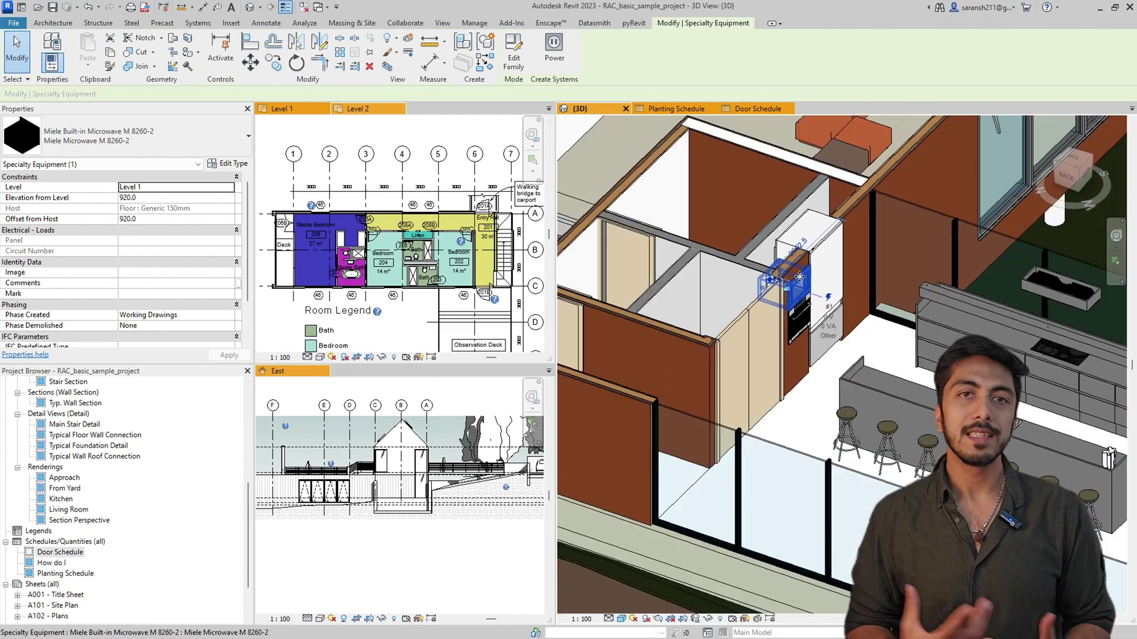
pyautogui.scroll(3, 841, 443)
pyautogui.click(918, 439)
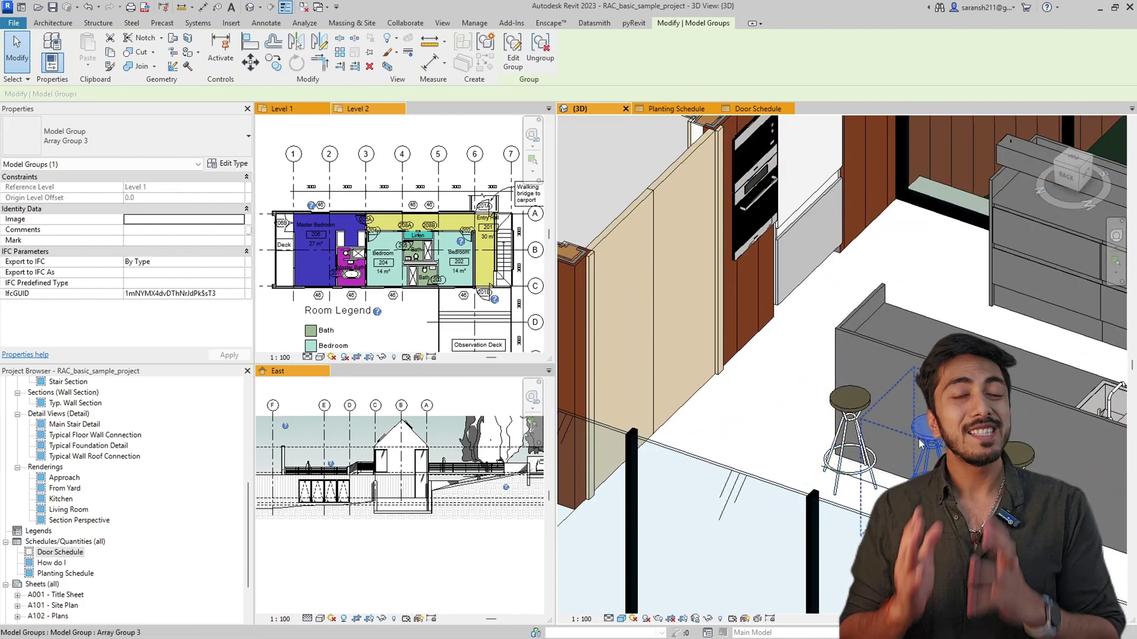
pyautogui.press('Escape')
pyautogui.scroll(-2, 858, 415)
pyautogui.scroll(5, 858, 414)
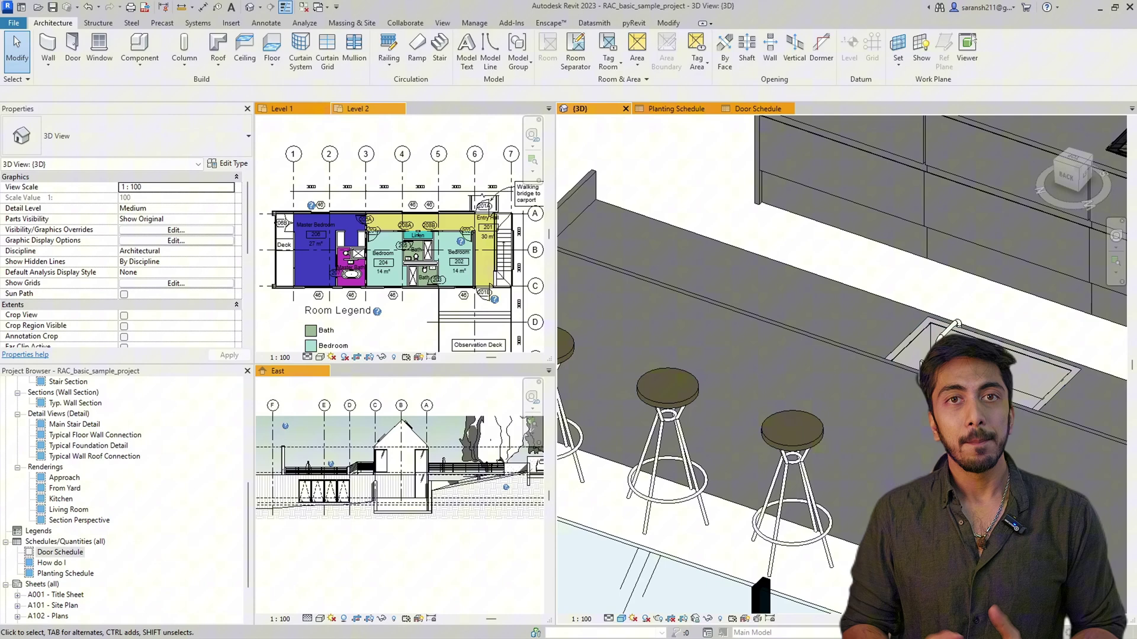
# - Browse the plumbing fixture types available for the kitchen island sink, and view the whole kitchen and dining area around it
pyautogui.click(912, 361)
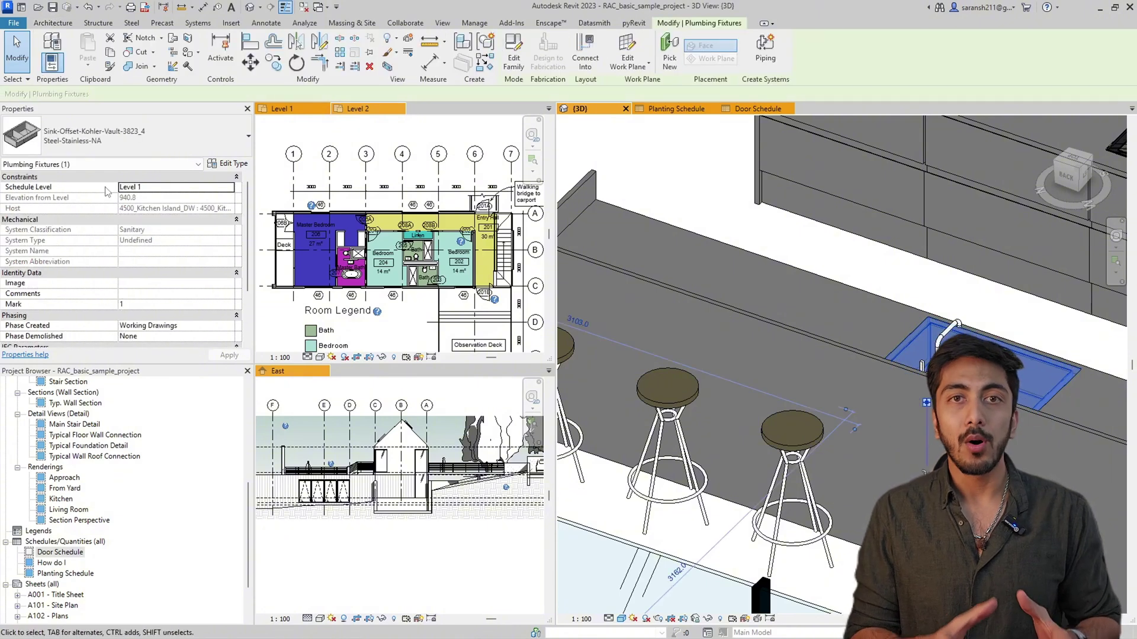
pyautogui.click(115, 141)
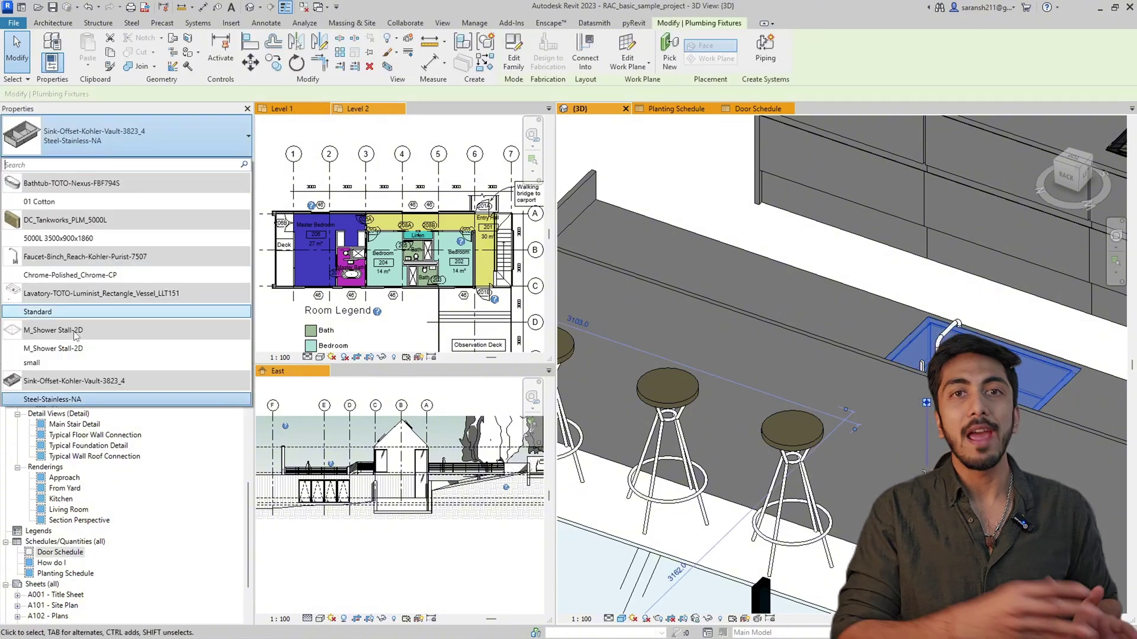
pyautogui.scroll(-2, 692, 250)
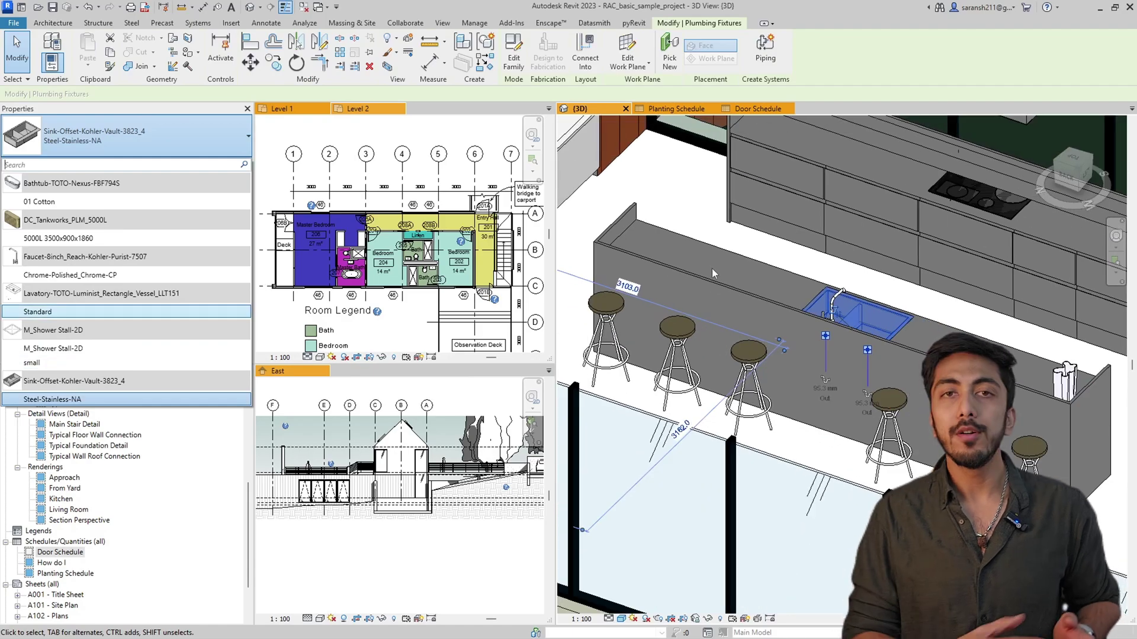
pyautogui.scroll(-3, 712, 268)
pyautogui.scroll(3, 1043, 316)
pyautogui.scroll(-3, 1042, 317)
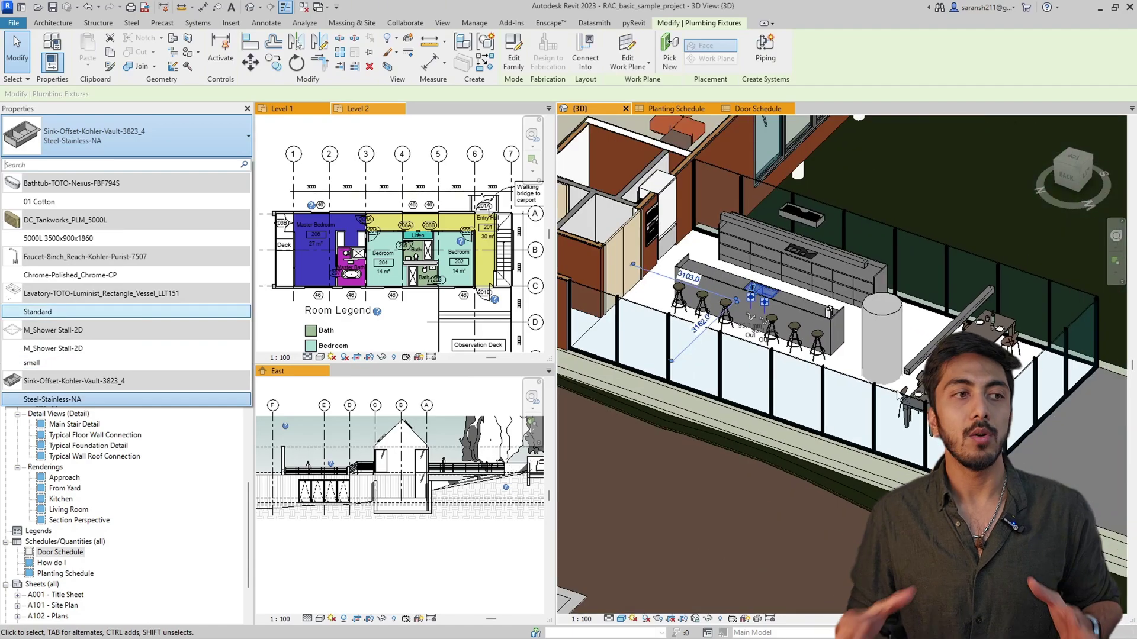
pyautogui.scroll(-5, 1042, 316)
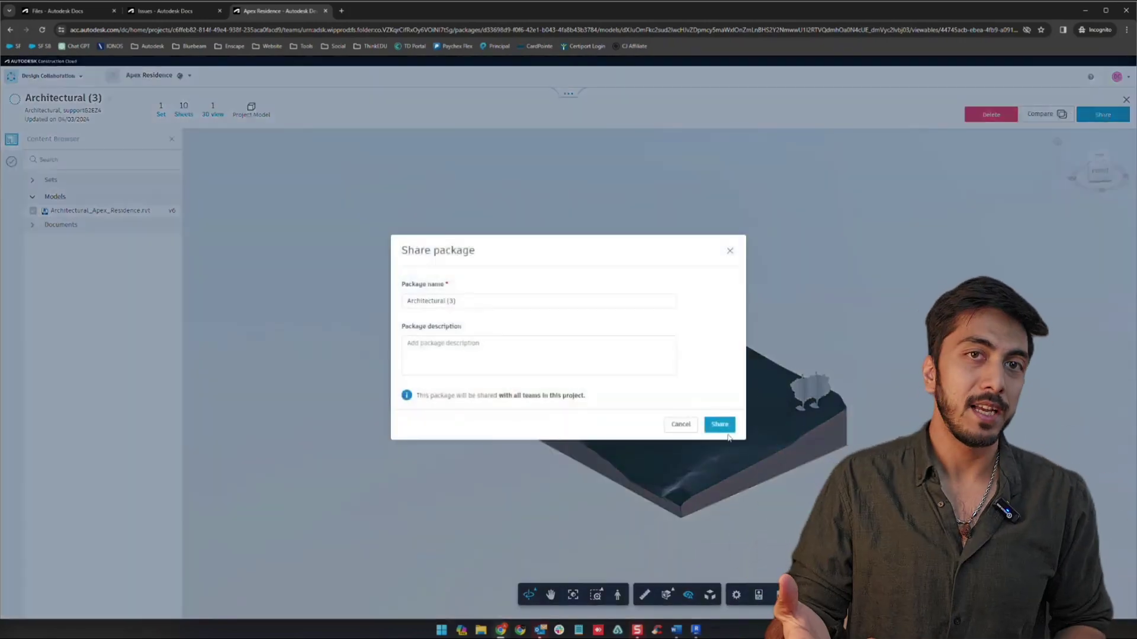
# - In Autodesk Construction Cloud, share the Architectural (3) package with all project teams and open the first item of the Shared folder in Docs
pyautogui.click(725, 431)
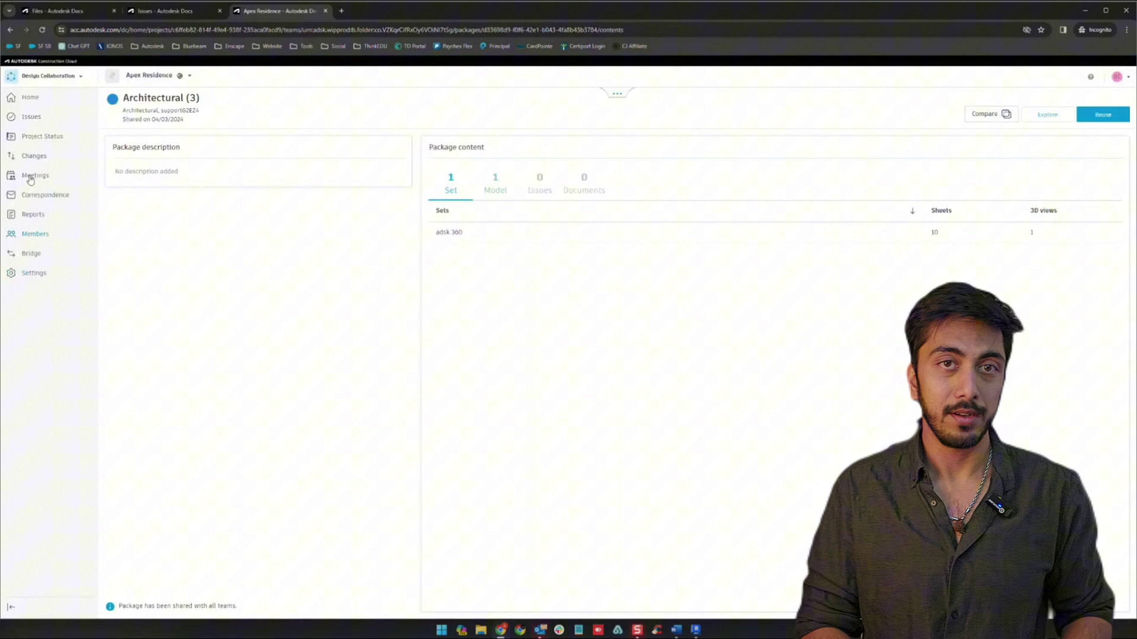
pyautogui.click(25, 73)
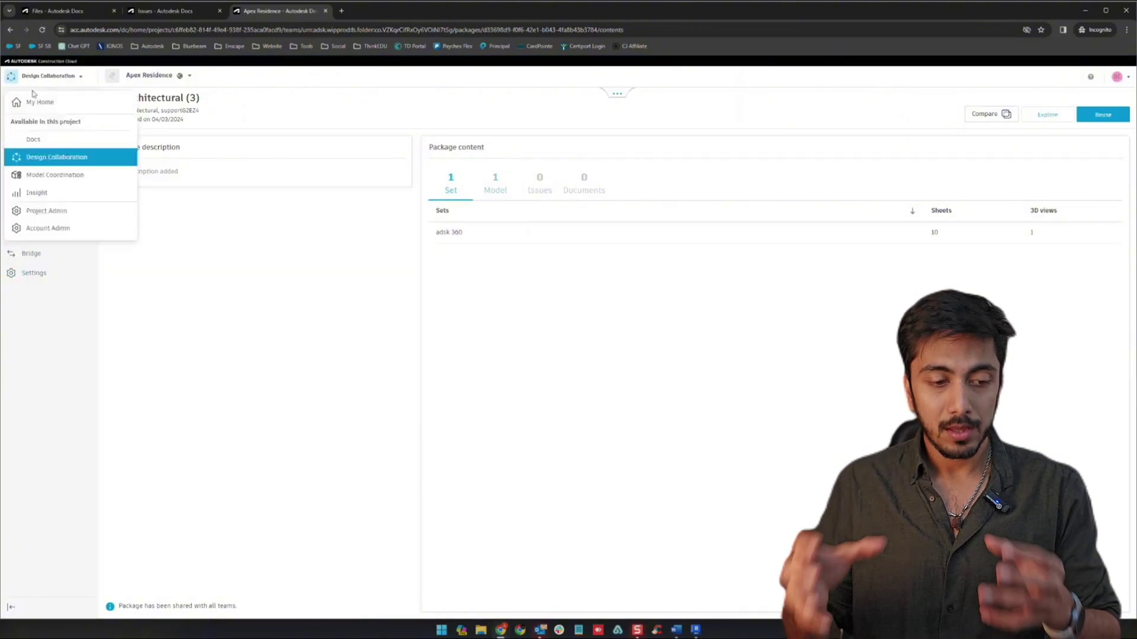
pyautogui.click(30, 139)
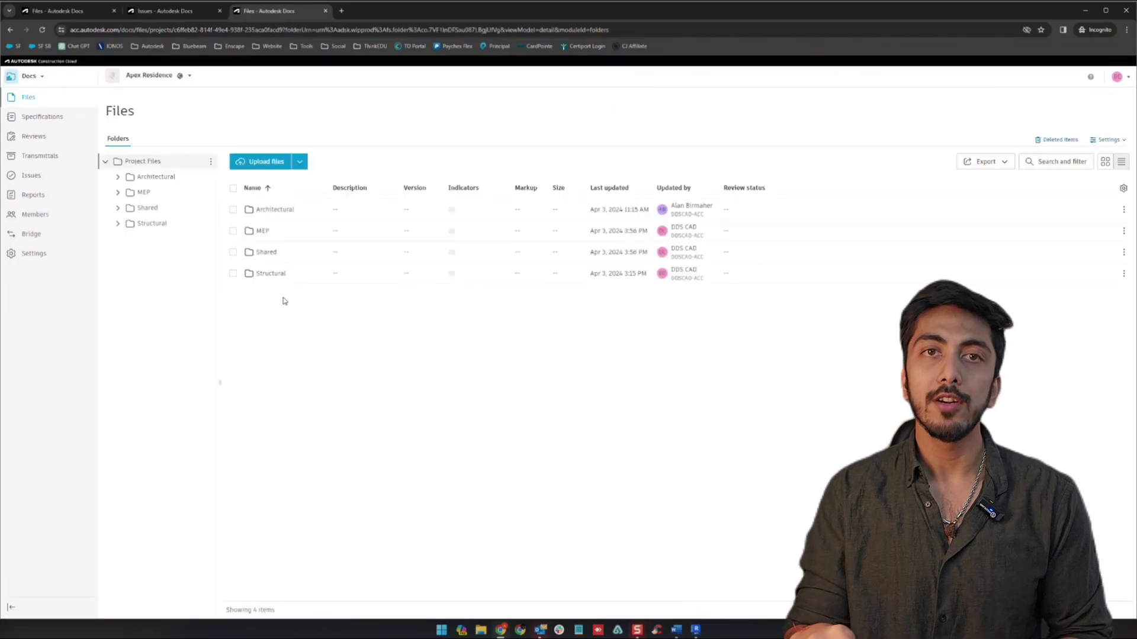
pyautogui.click(151, 210)
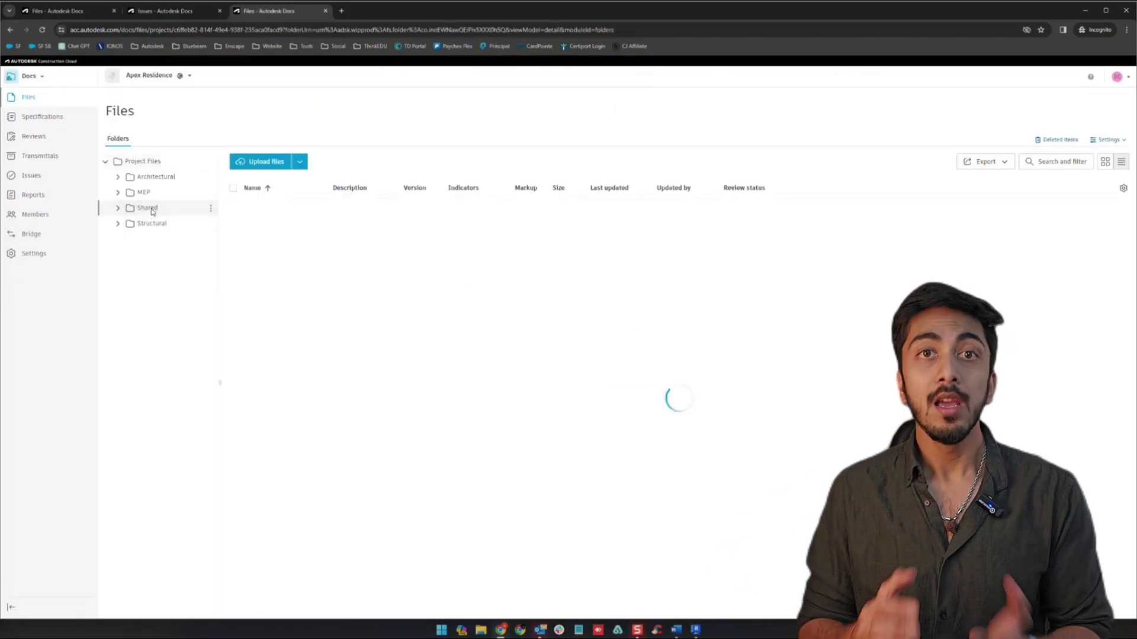
pyautogui.click(265, 209)
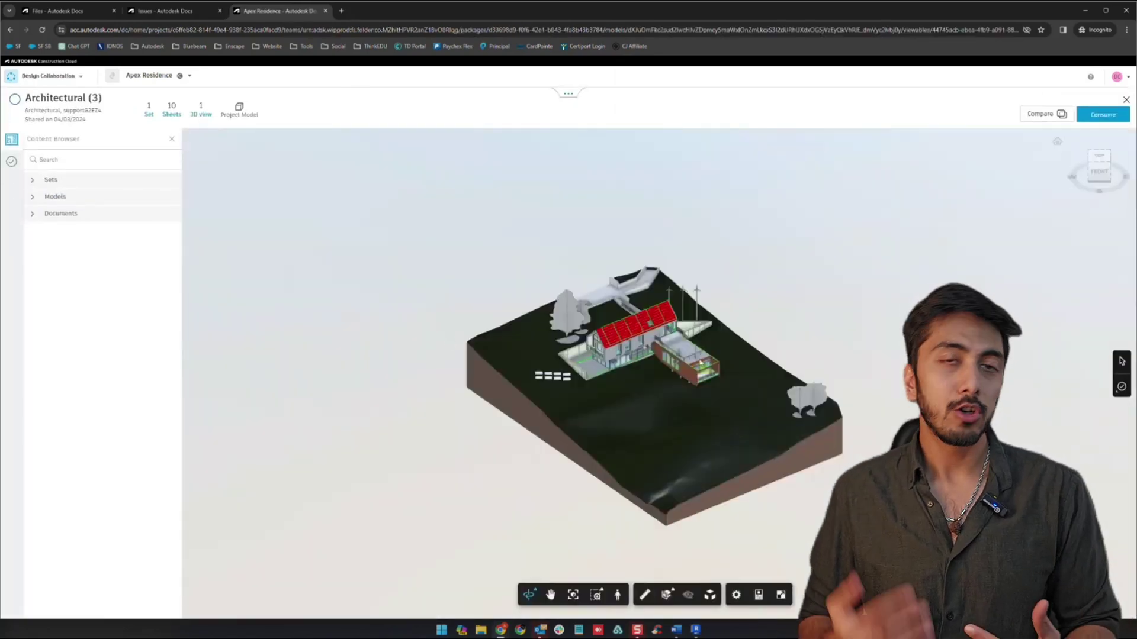
# - Consume the shared Architectural (3) package and open the Architectural folder inside Structural's Consumed folder in Docs
pyautogui.click(1105, 118)
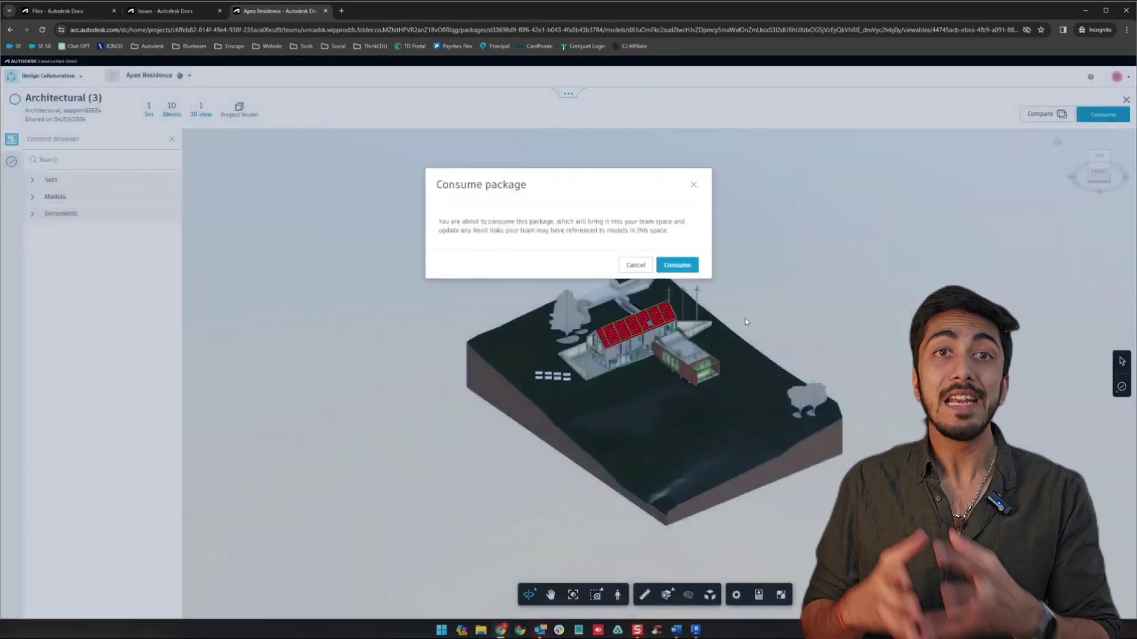
pyautogui.click(686, 265)
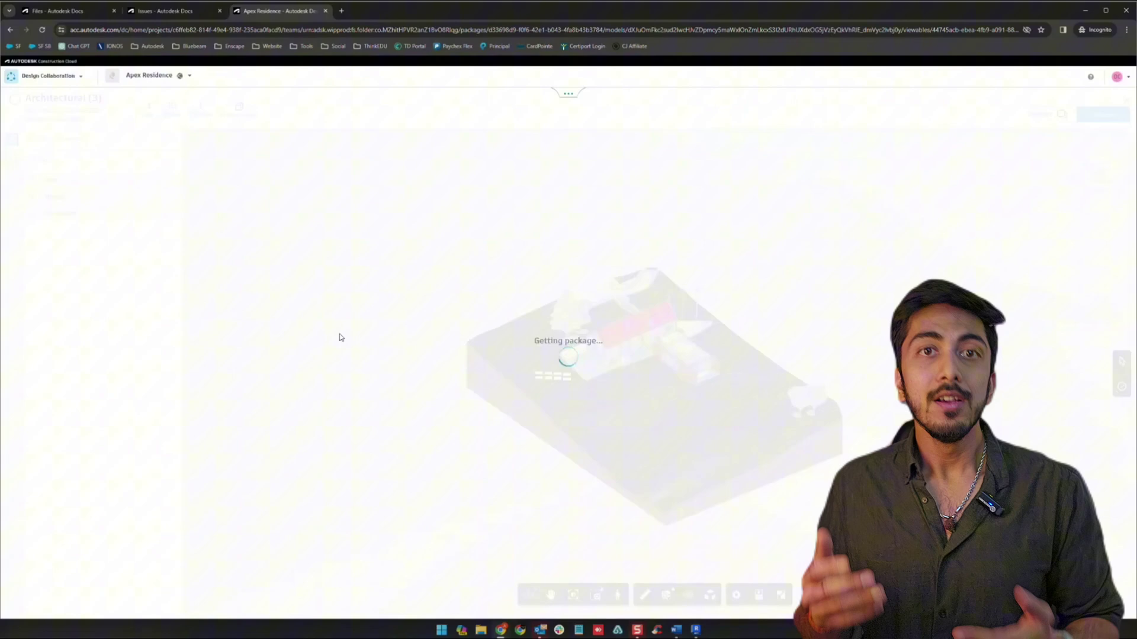
pyautogui.click(56, 81)
pyautogui.click(67, 139)
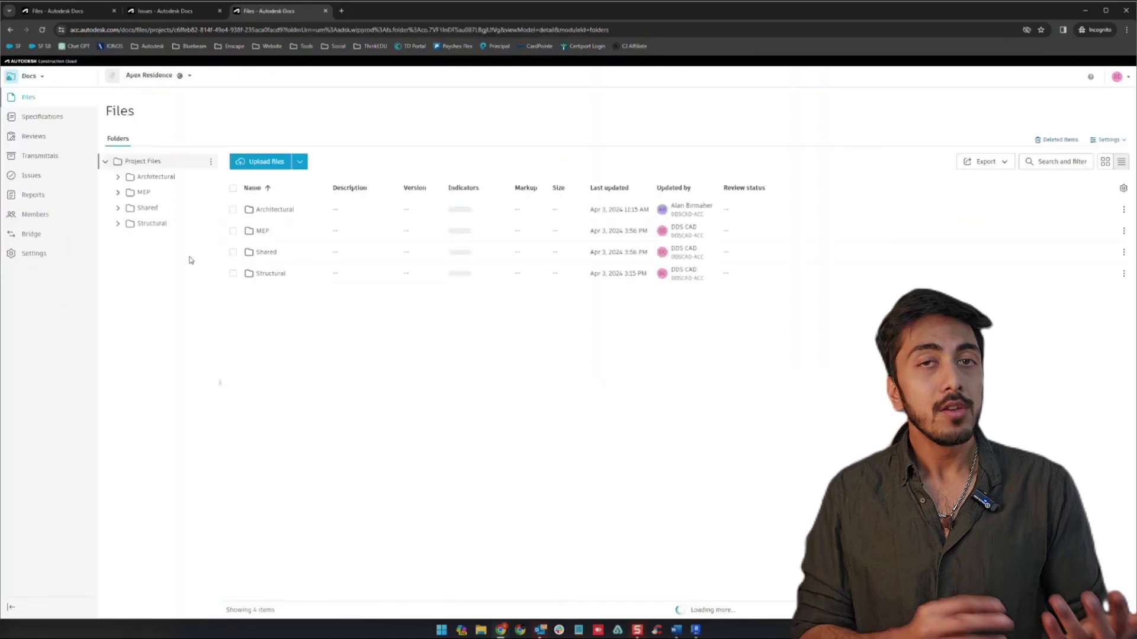
pyautogui.click(155, 223)
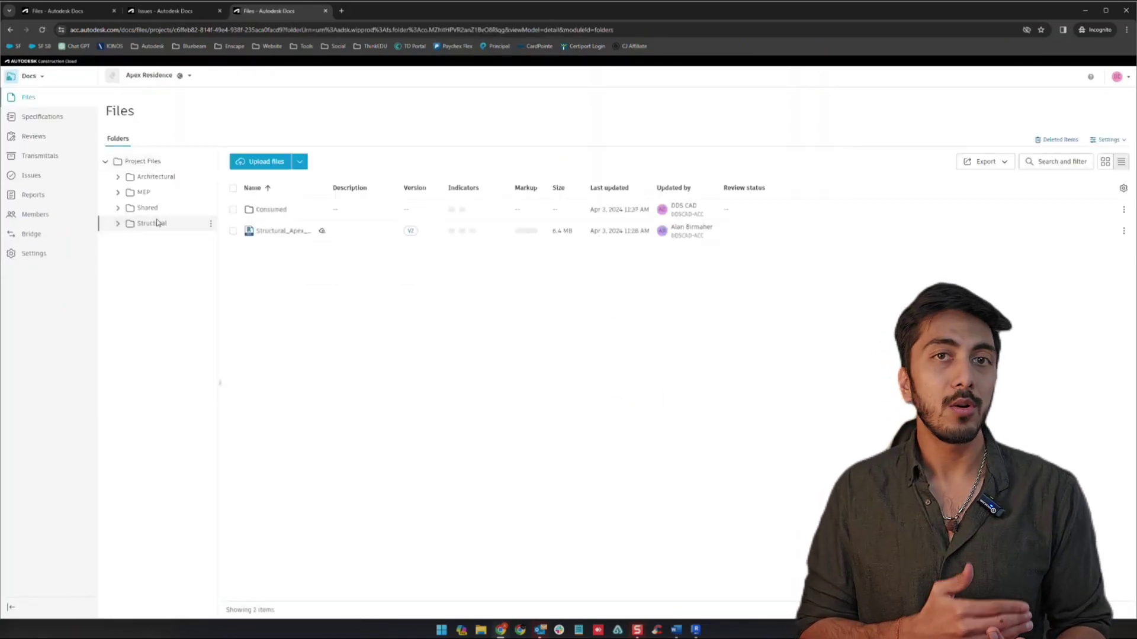
pyautogui.click(277, 210)
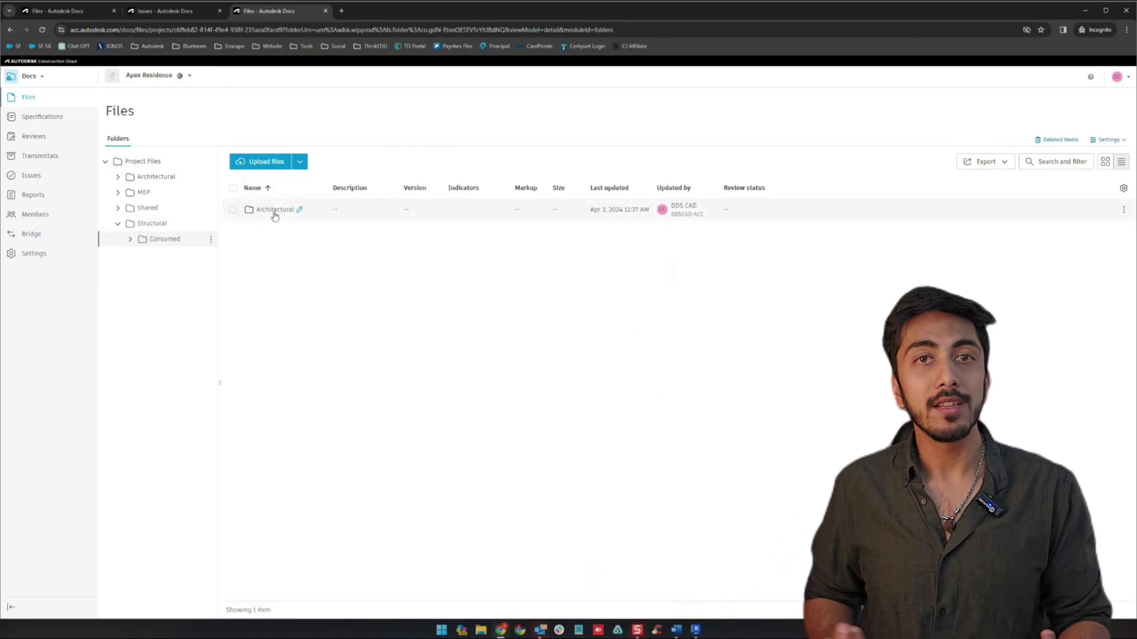
pyautogui.click(275, 211)
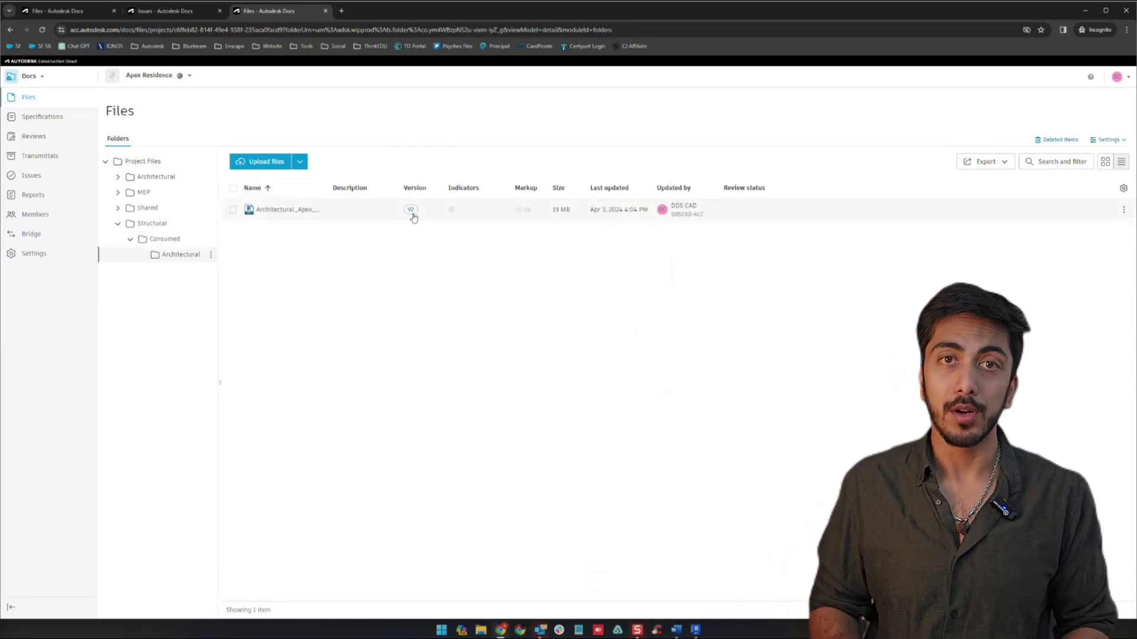